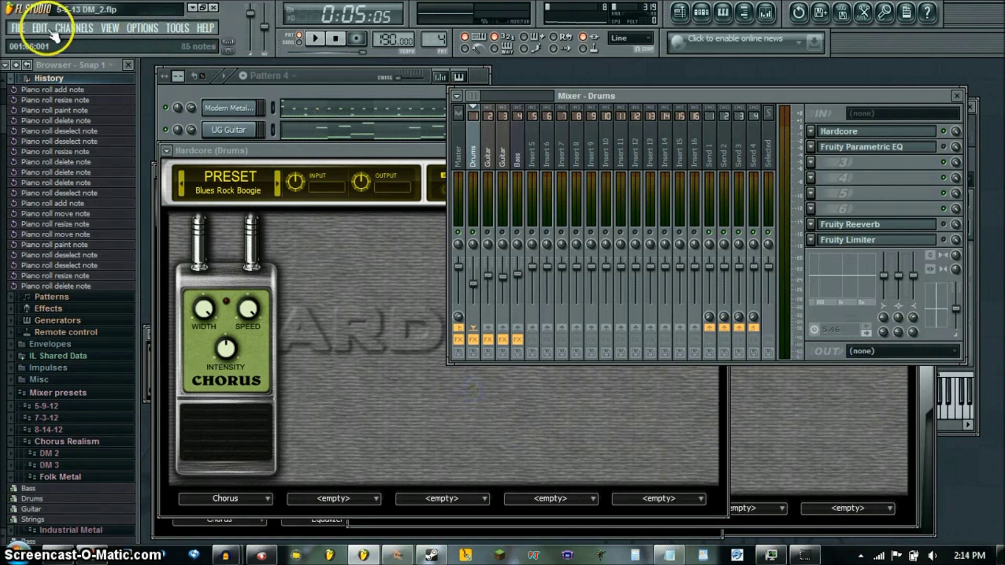
Step: Play Pattern 4 while viewing the Modern Metal Kit notes in the piano roll
click(335, 111)
key(space)
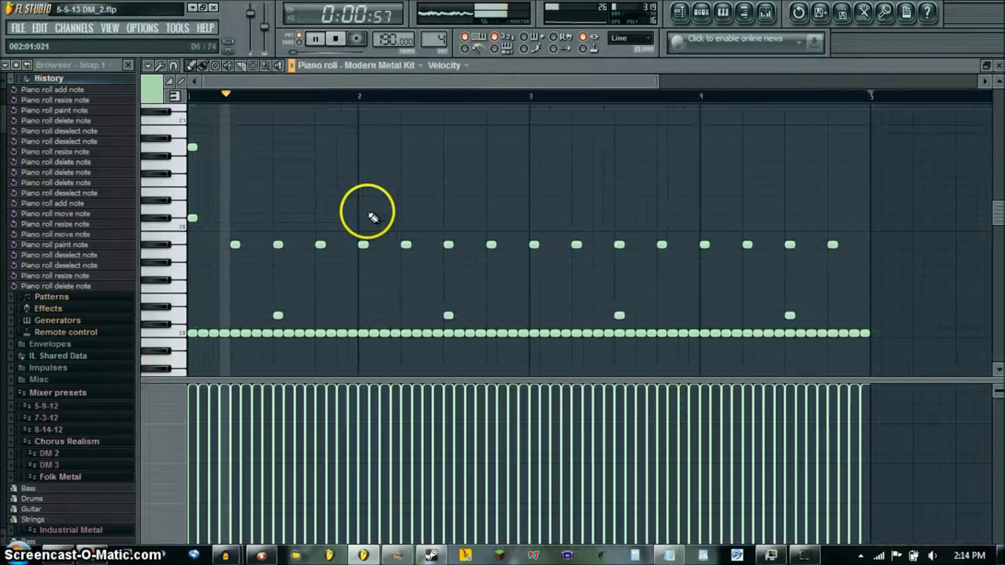
click(991, 66)
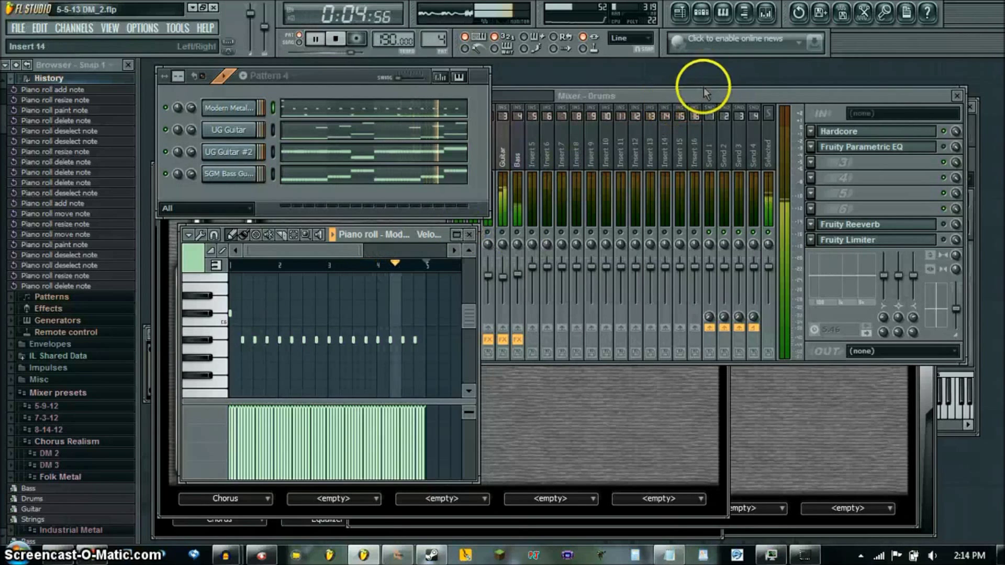
Step: Inspect the Drums track's Hardcore effect and toggle its Fruity Limiter and Fruity Reeverb slots to check the sound during playback
click(704, 93)
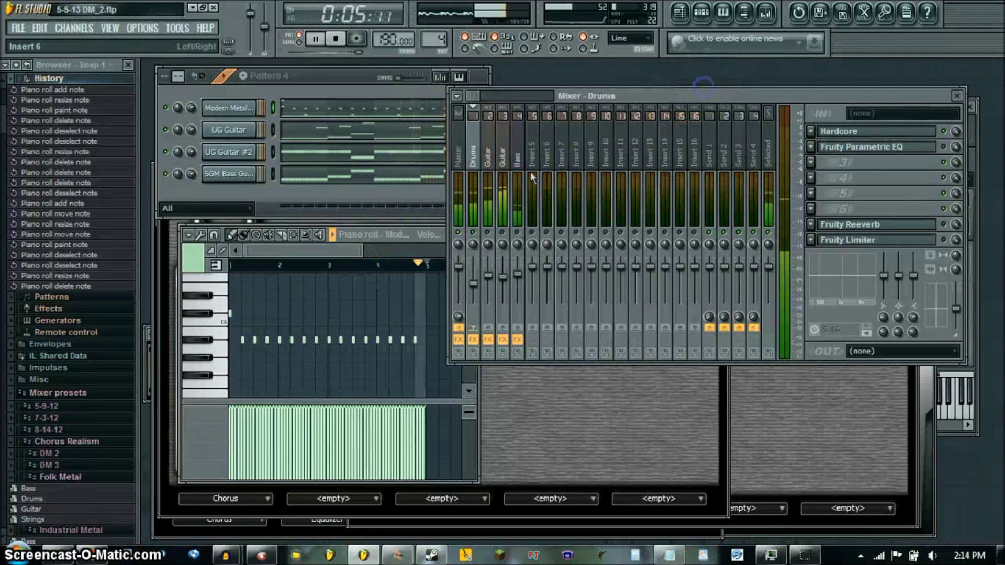
click(909, 137)
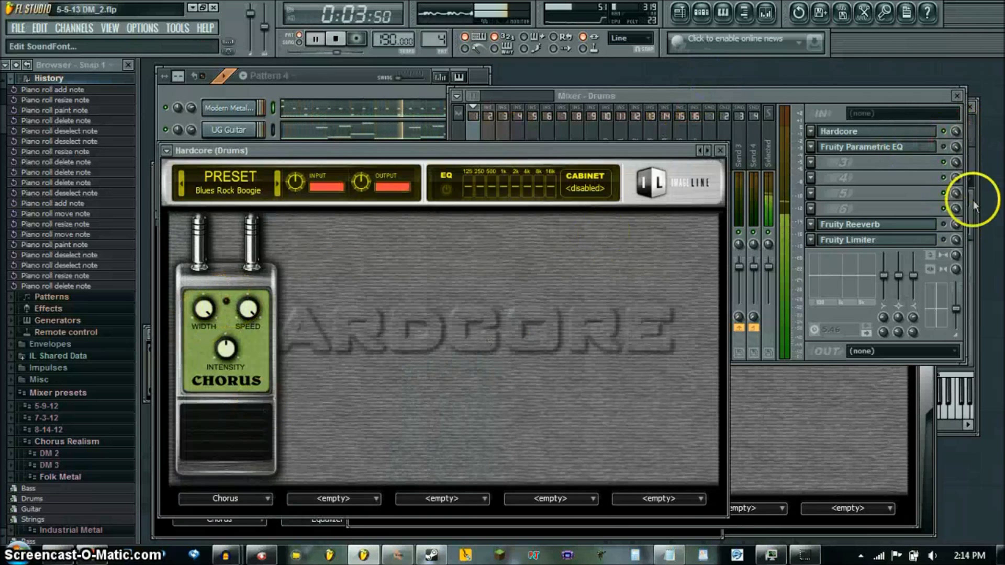
click(889, 88)
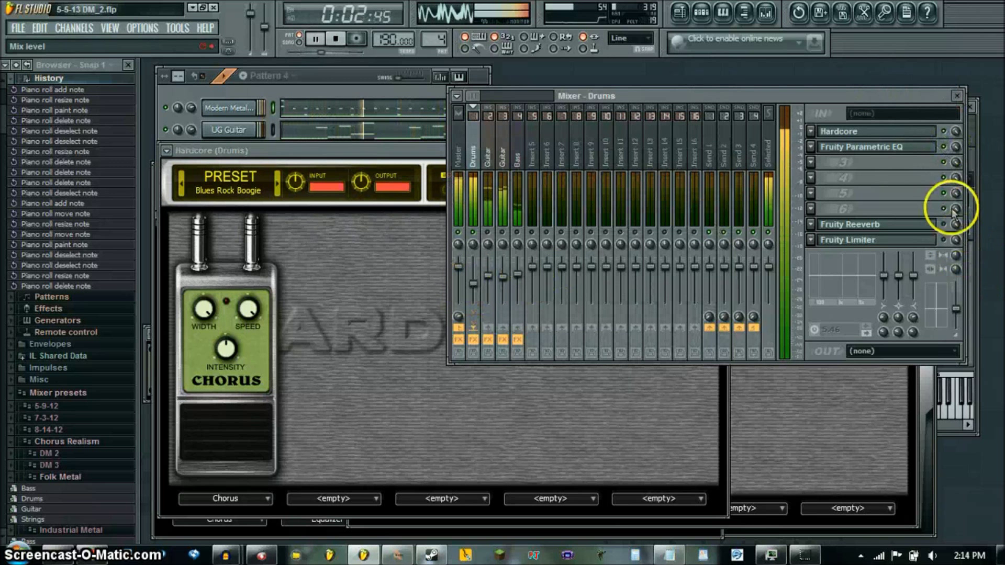
click(943, 239)
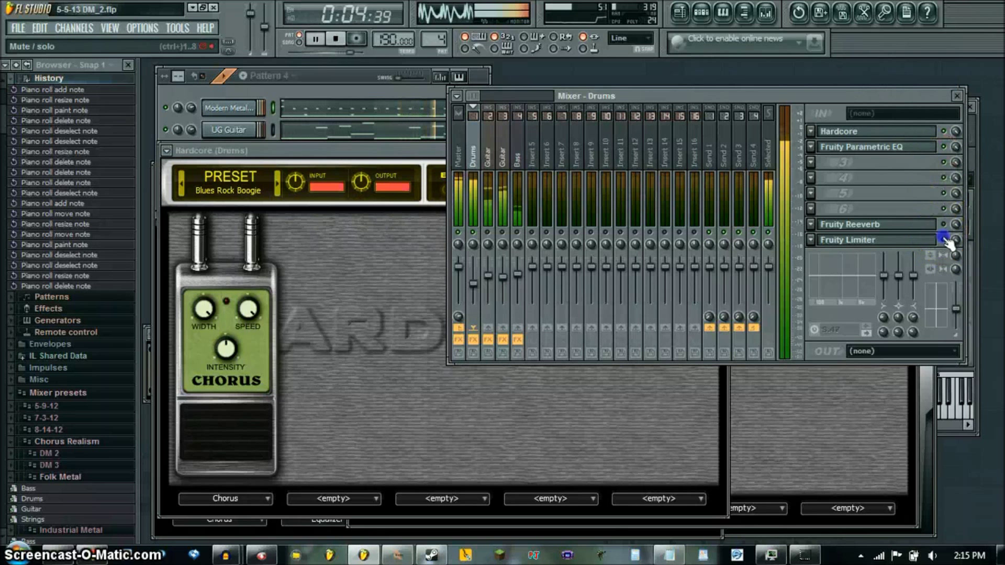
click(943, 225)
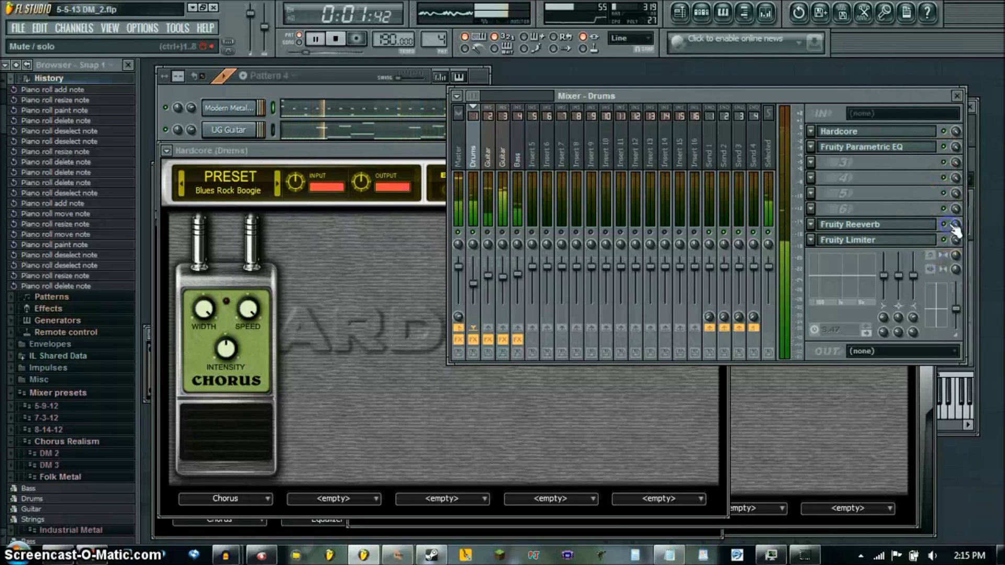
Step: Paste the copied 66% value onto the Drums track's volume fader
click(768, 183)
right_click(474, 283)
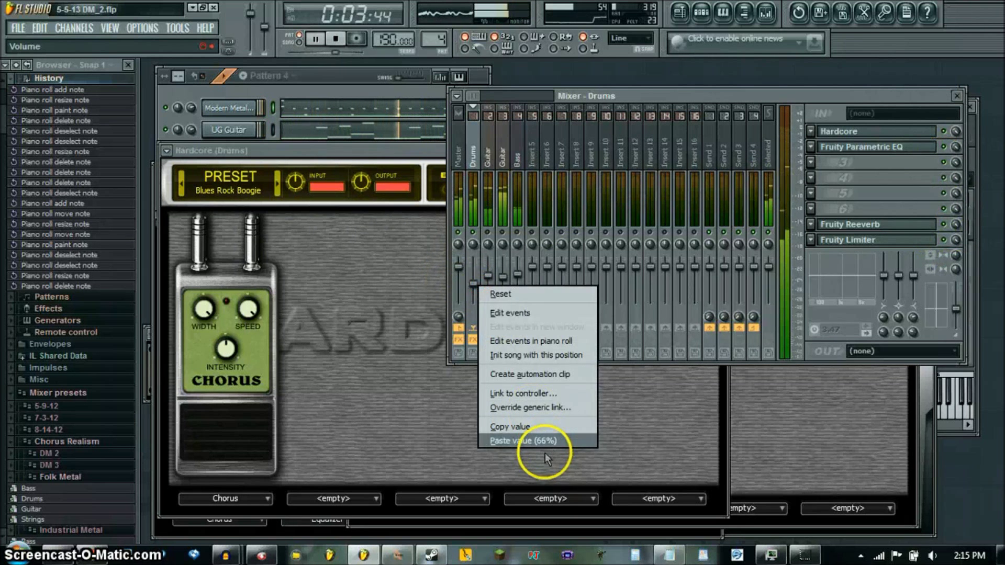
click(544, 443)
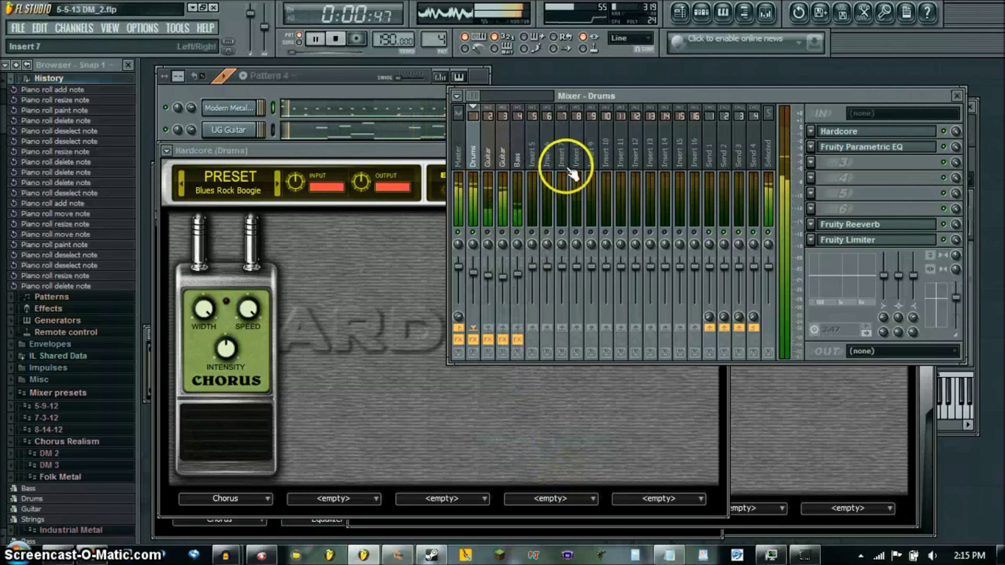
Step: Switch on the Chorus pedal in the Drums track's Hardcore effect, toggling it off and on to compare the sound
click(920, 132)
click(920, 132)
click(558, 325)
click(244, 424)
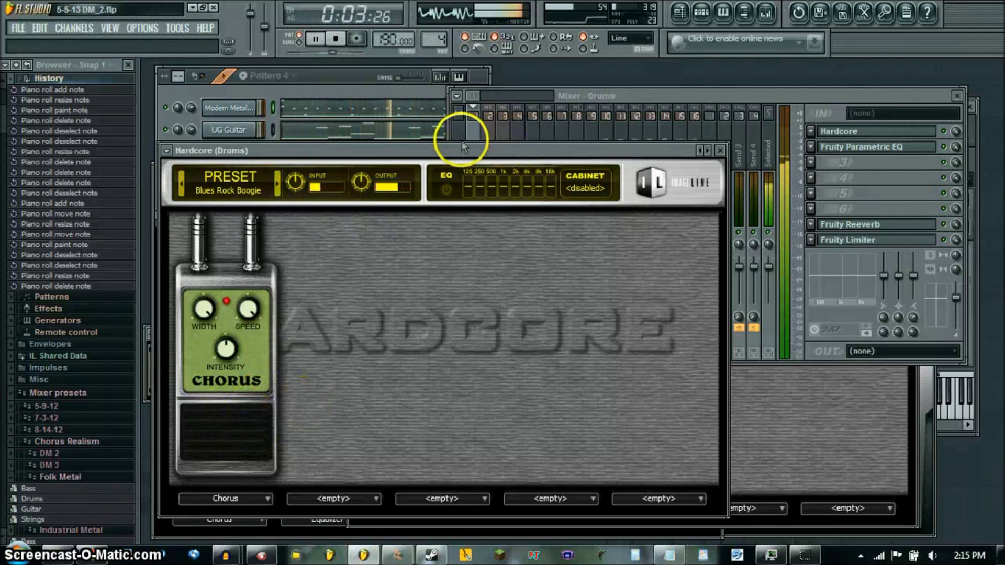
click(945, 146)
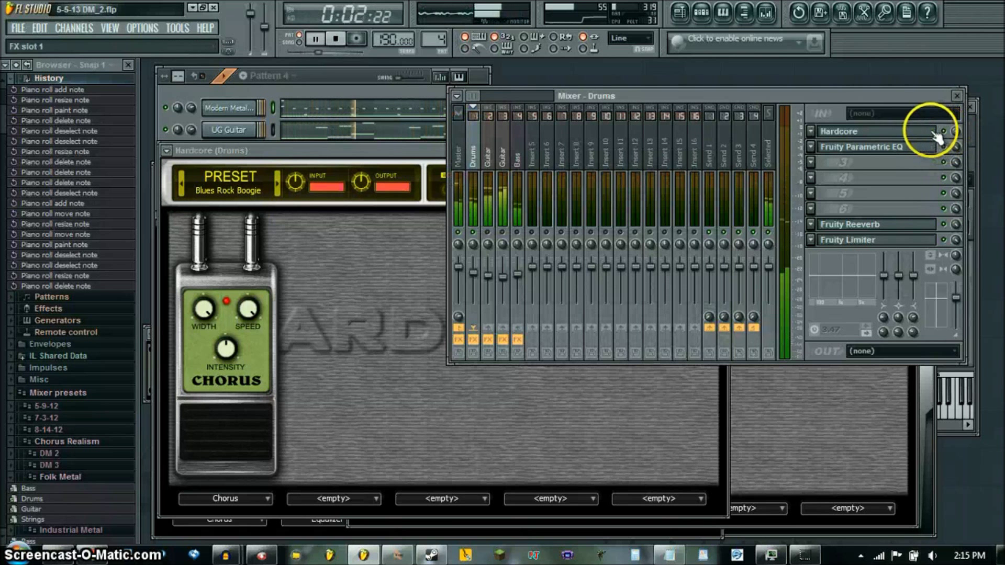
click(227, 390)
click(224, 408)
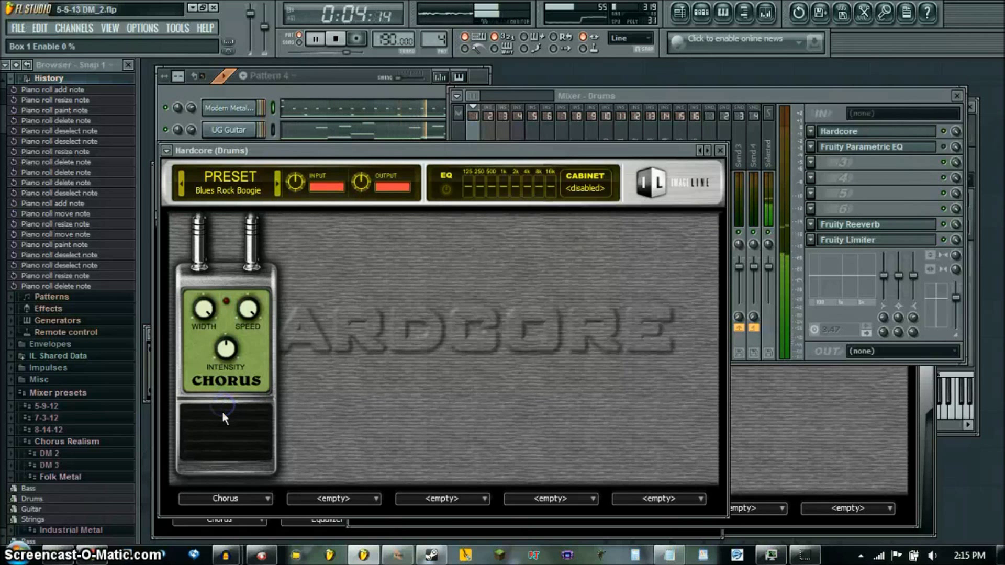
click(230, 428)
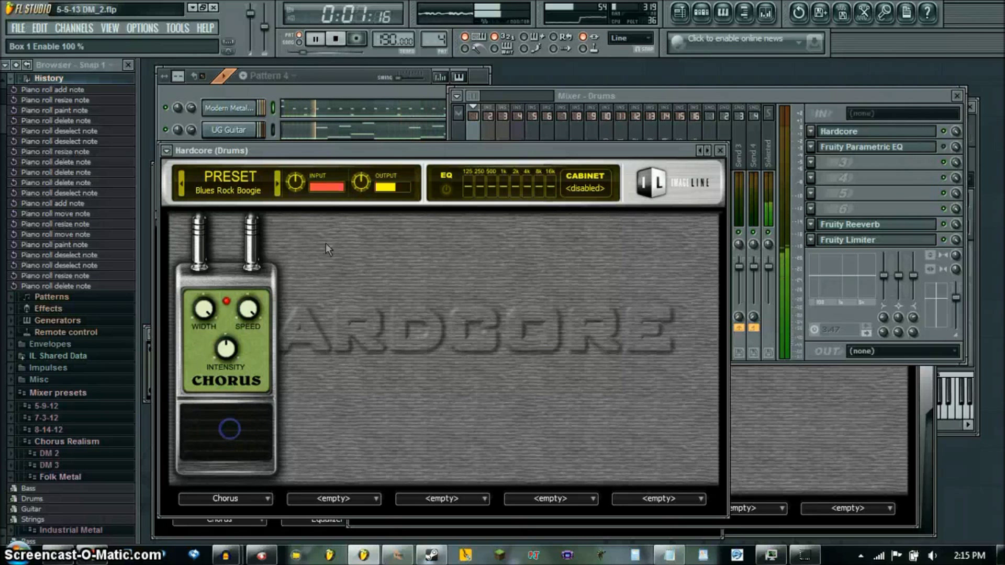
Step: Stop playback and open the Modern Metal Kit's piano roll maximized in the empty Pattern 5
click(338, 79)
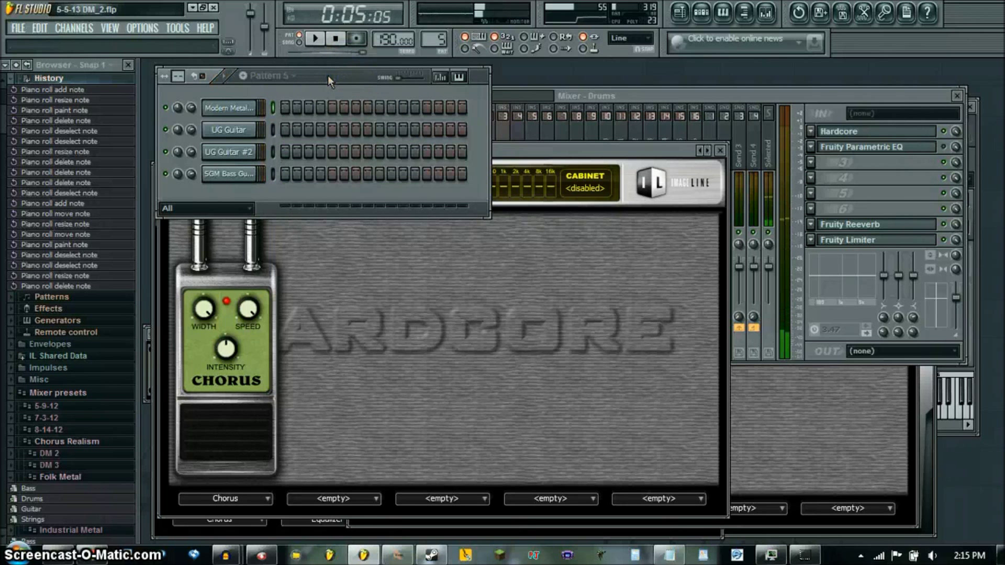
right_click(252, 107)
click(277, 108)
right_click(256, 107)
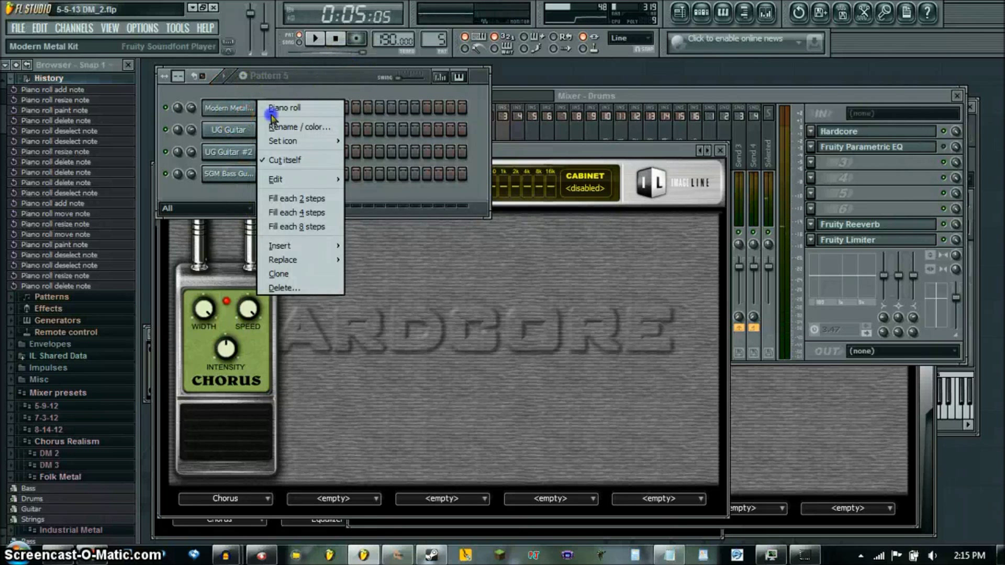
click(275, 107)
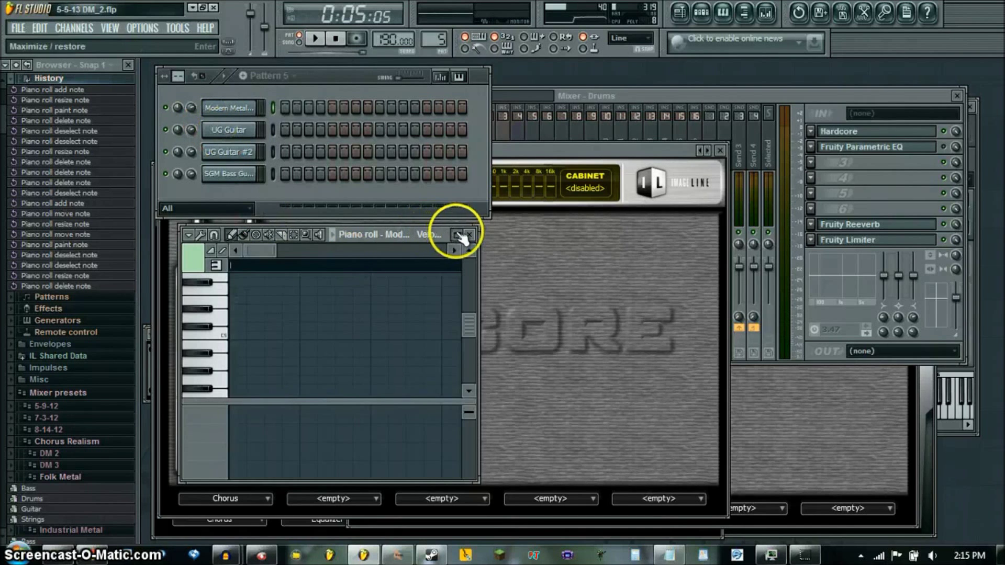
click(456, 235)
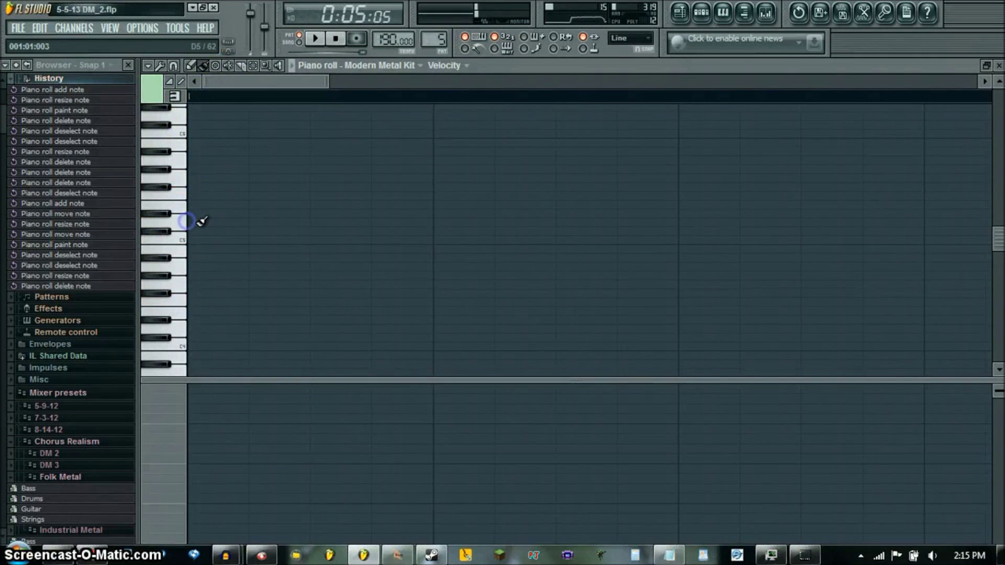
Step: Paint eight notes on D5 followed by eight notes on C5 across the first bar of the Modern Metal Kit's piano roll
mouse_move(199, 222)
mouse_down()
mouse_move(640, 209)
mouse_move(415, 253)
mouse_move(543, 207)
mouse_move(569, 223)
mouse_move(189, 224)
mouse_move(555, 224)
mouse_move(955, 244)
mouse_move(681, 240)
mouse_move(938, 238)
mouse_up()
click(571, 222)
click(575, 264)
mouse_move(565, 215)
mouse_down()
mouse_move(396, 223)
mouse_move(448, 246)
mouse_move(579, 242)
mouse_up()
right_click(594, 240)
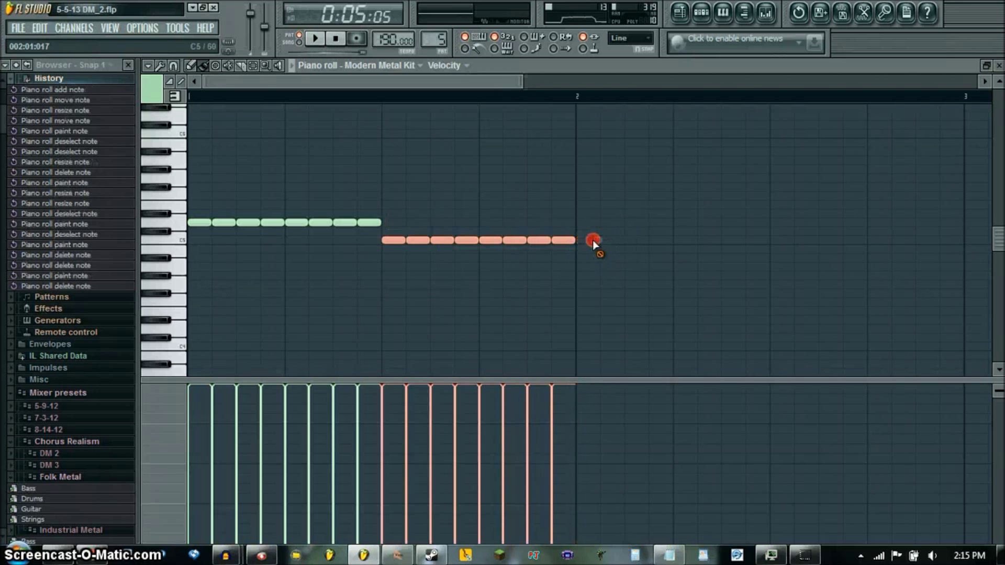
right_click(931, 153)
click(983, 69)
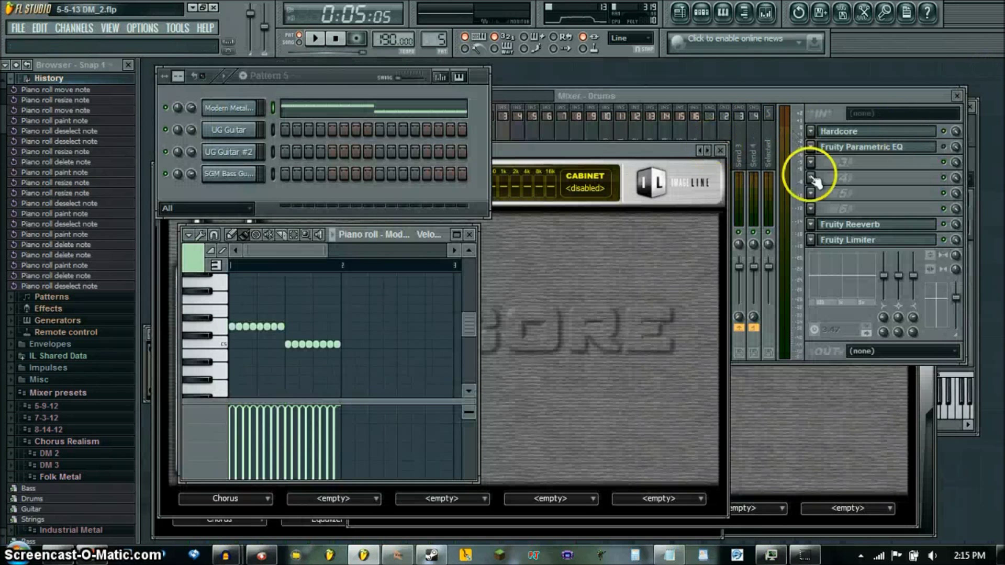
Step: Listen to Pattern 5 with the Chorus pedal of the Drums track's Hardcore switched off, and stop playback
click(550, 339)
click(243, 412)
key(space)
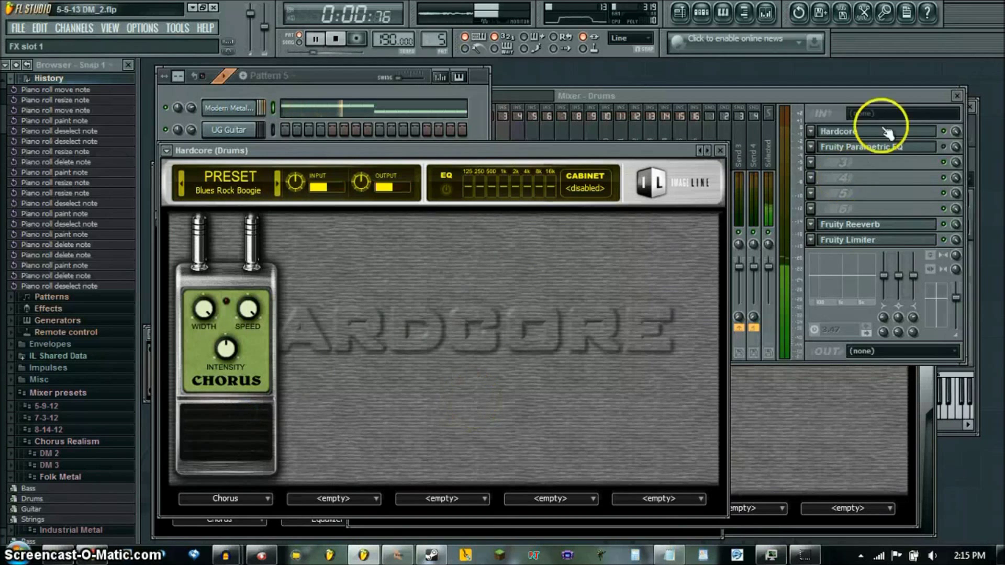
click(937, 144)
click(408, 311)
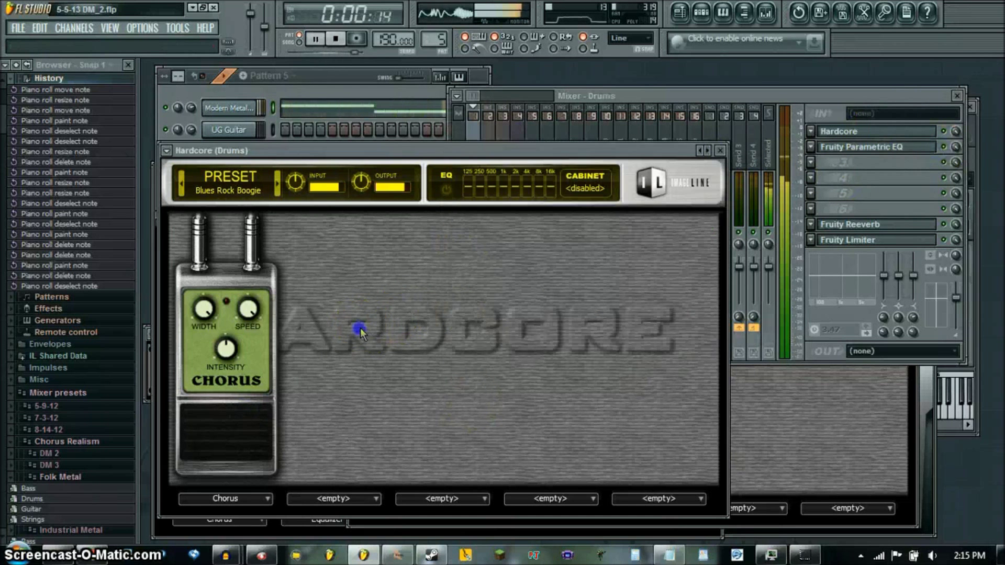
click(247, 428)
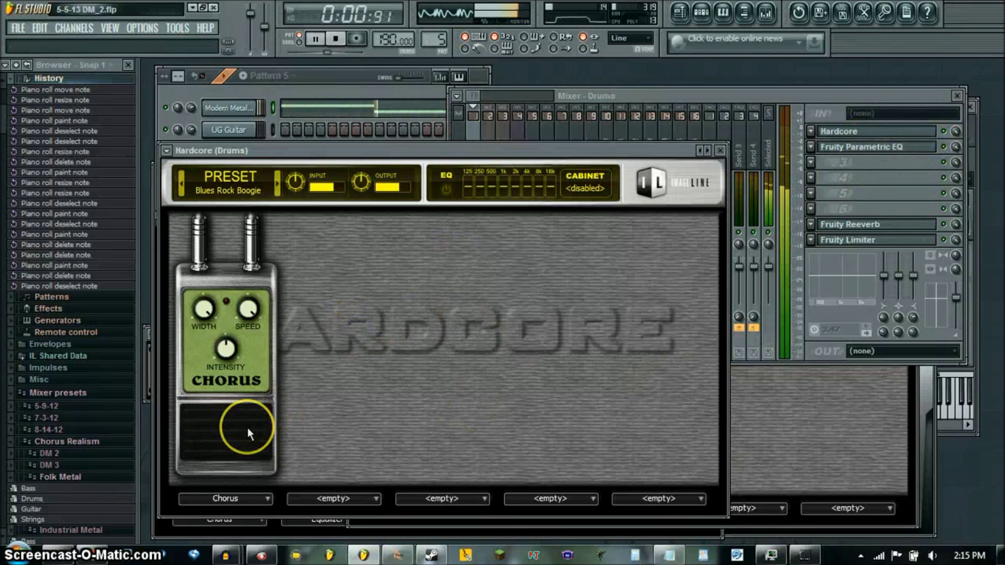
key(space)
Step: Replay Pattern 5 with the drum Chorus pedal on, toggling it off and on again to compare
click(227, 428)
click(510, 407)
key(space)
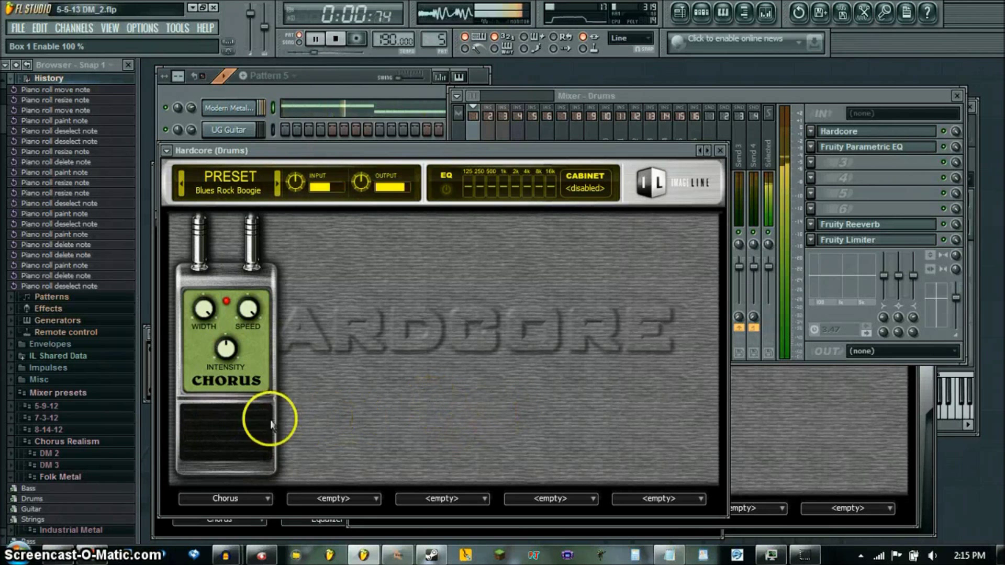
click(239, 439)
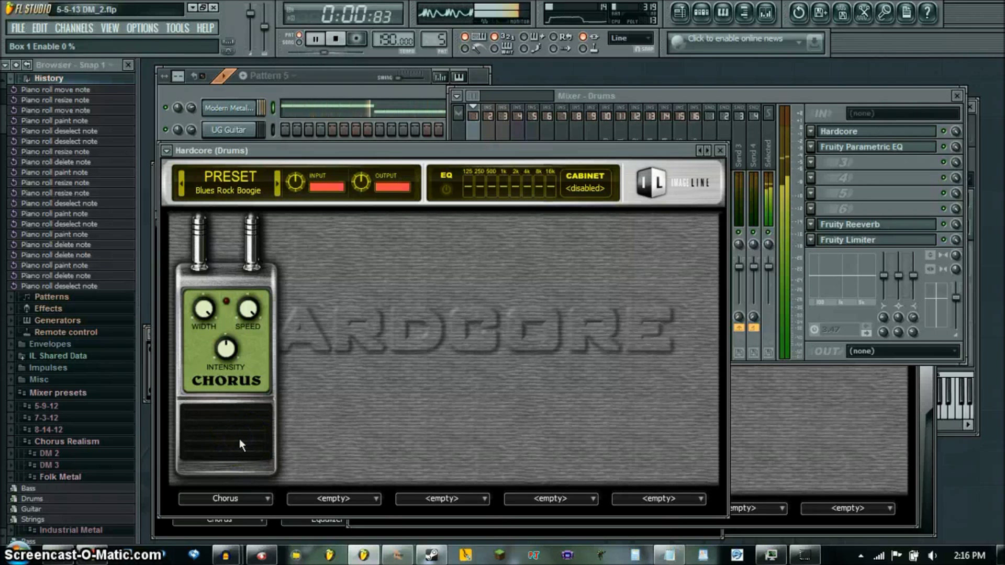
click(240, 439)
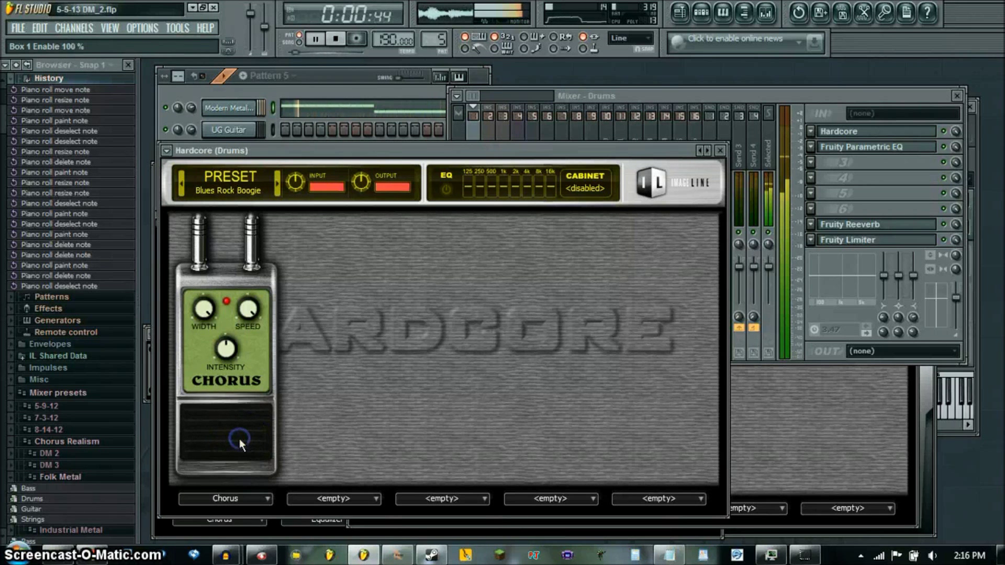
Step: Stop playback and delete all Modern Metal Kit notes from Pattern 5's piano roll
click(304, 70)
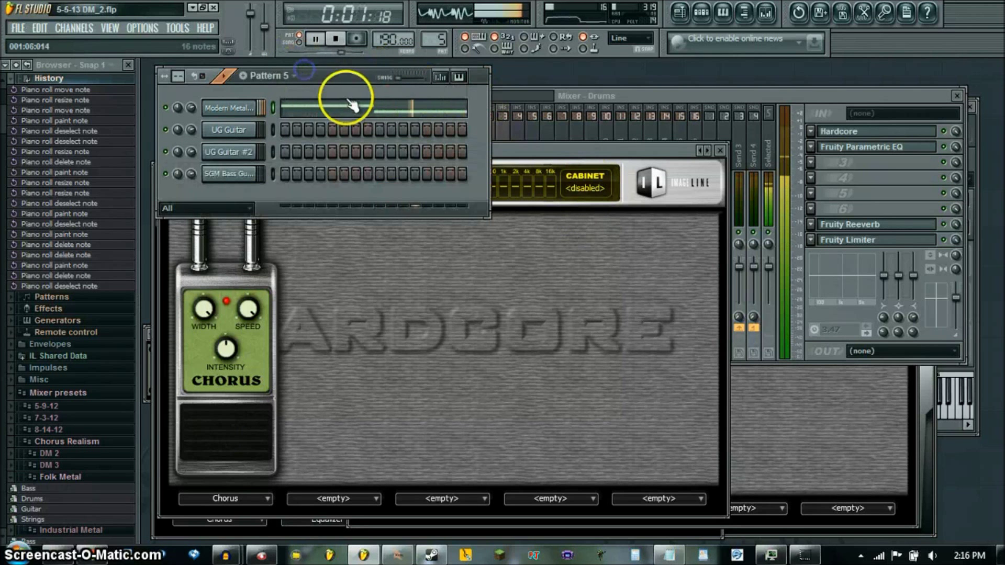
key(space)
click(344, 104)
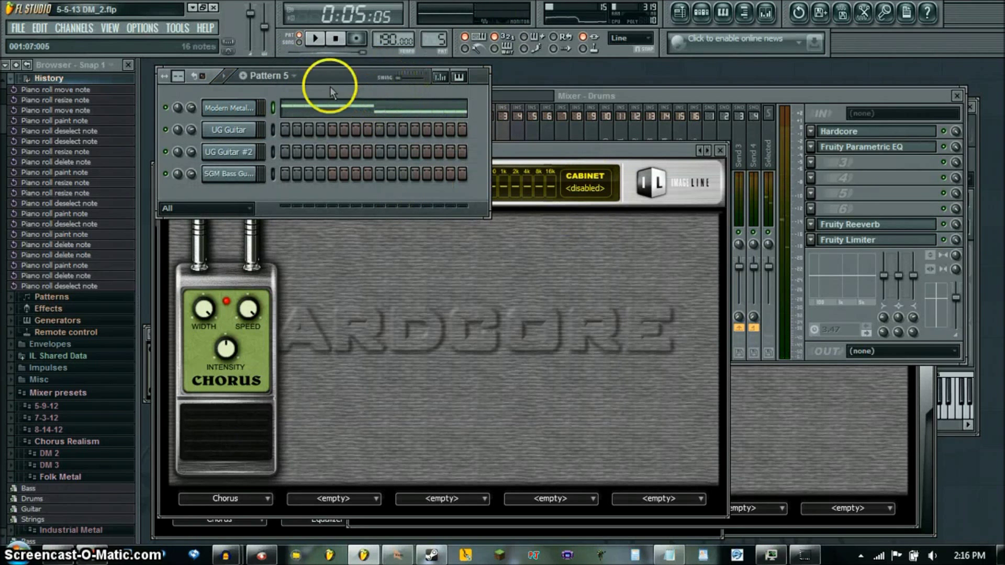
click(321, 111)
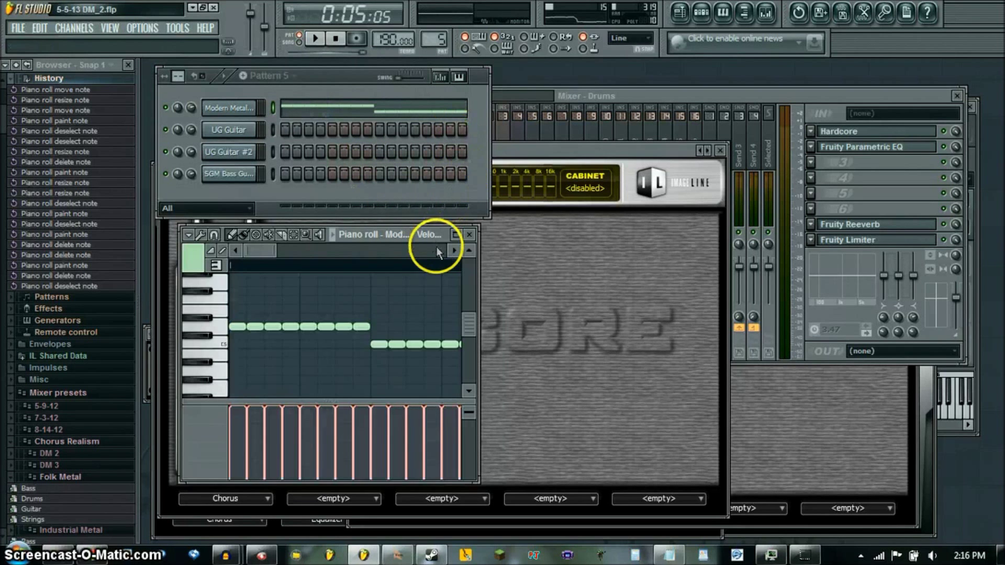
click(469, 235)
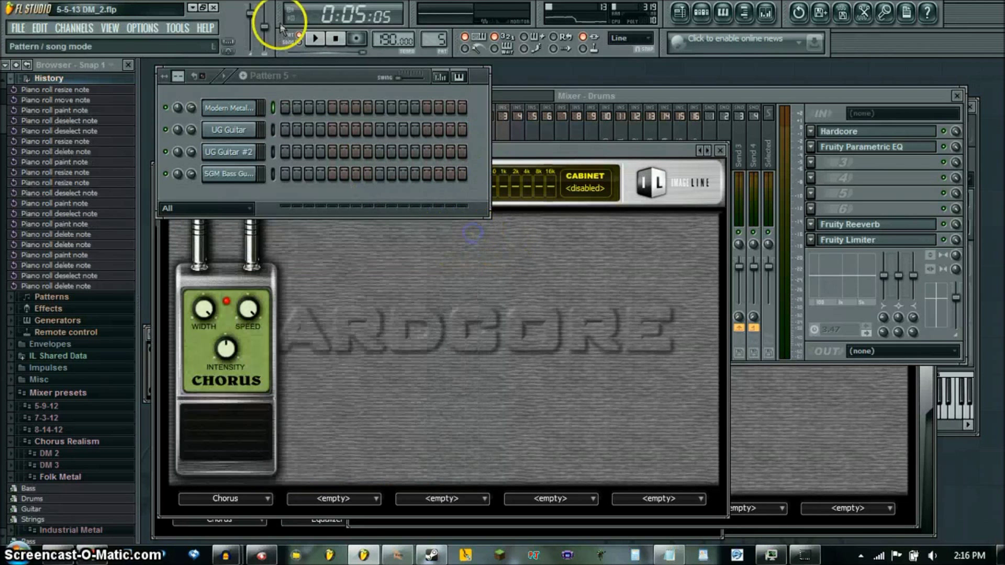
Step: Play Pattern 4 and toggle the mute/solo switch of the first Guitar track in the mixer
key(space)
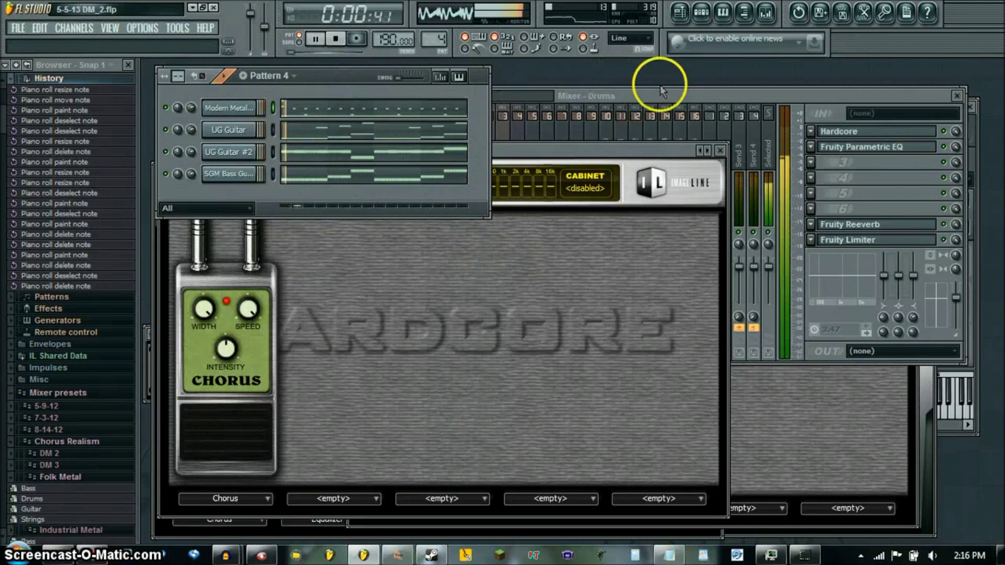
click(698, 97)
click(475, 163)
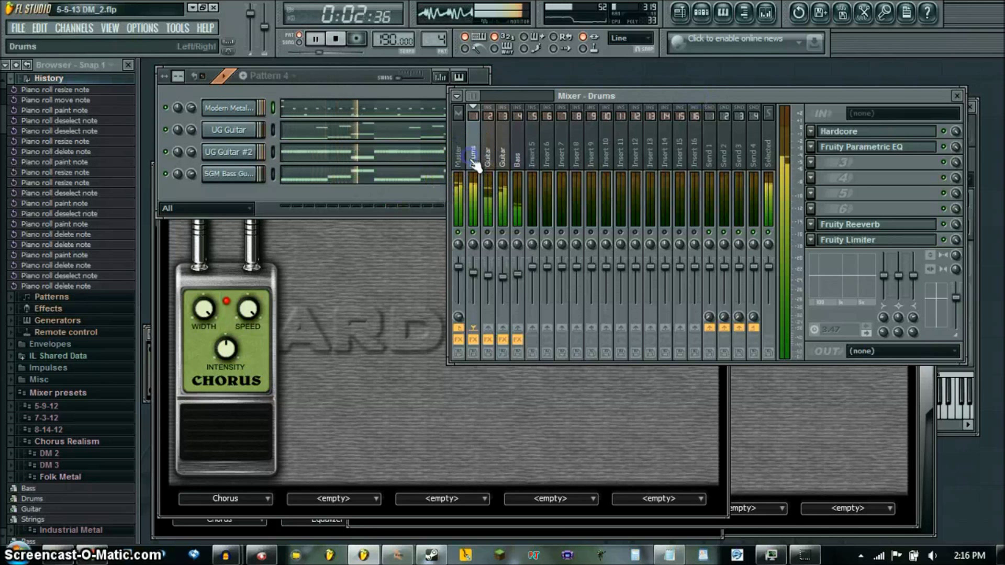
click(488, 233)
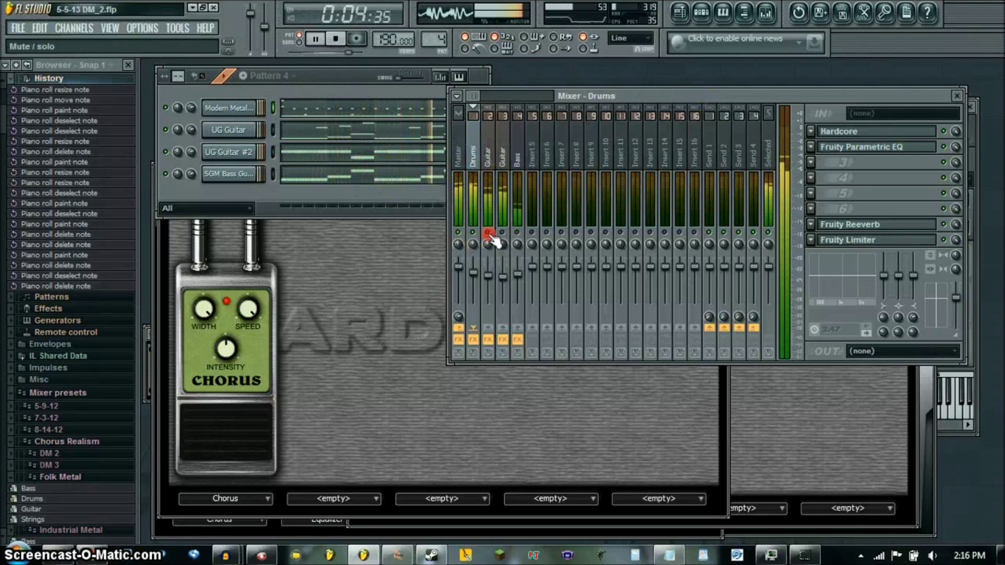
Step: Inspect the first Guitar track's Hardcore Chorus pedal and toggle the track's Fruity Limiter and Soundgoodizer slots during playback
click(492, 156)
click(918, 133)
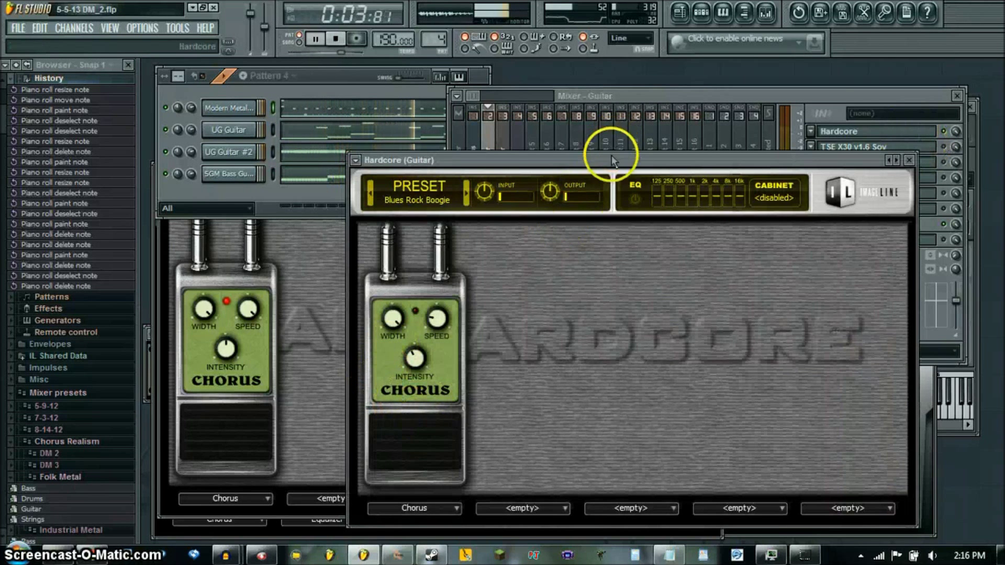
drag(612, 157, 456, 157)
click(944, 241)
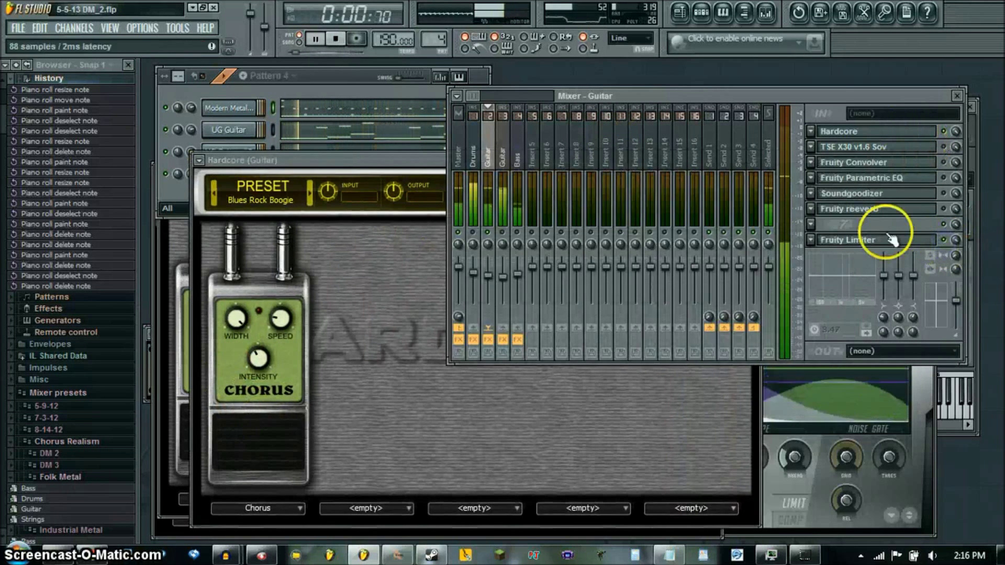
click(947, 194)
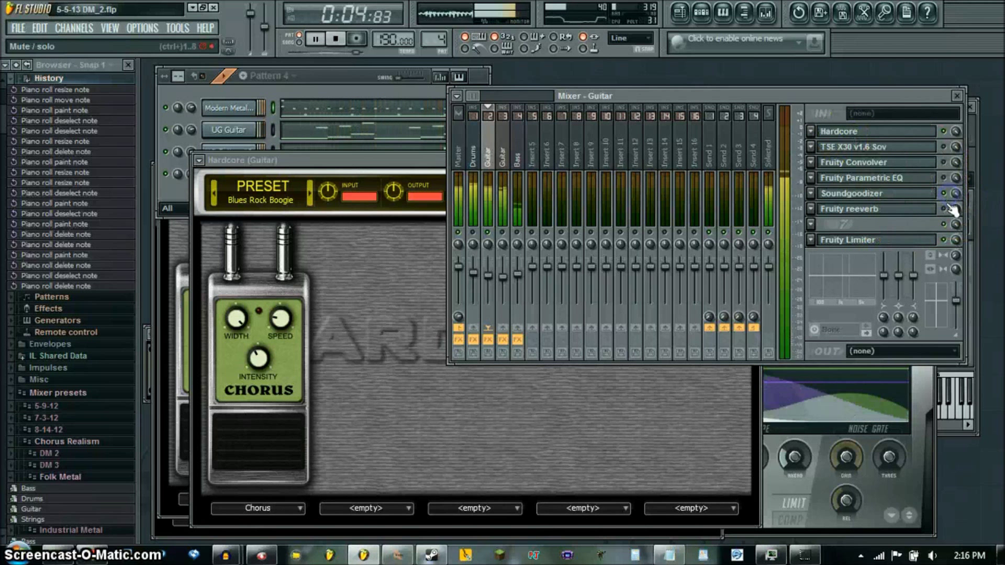
Step: Toggle the first Guitar track's Fruity Parametric EQ and TSE X30 slots during playback and open its Fruity Convolver
click(944, 178)
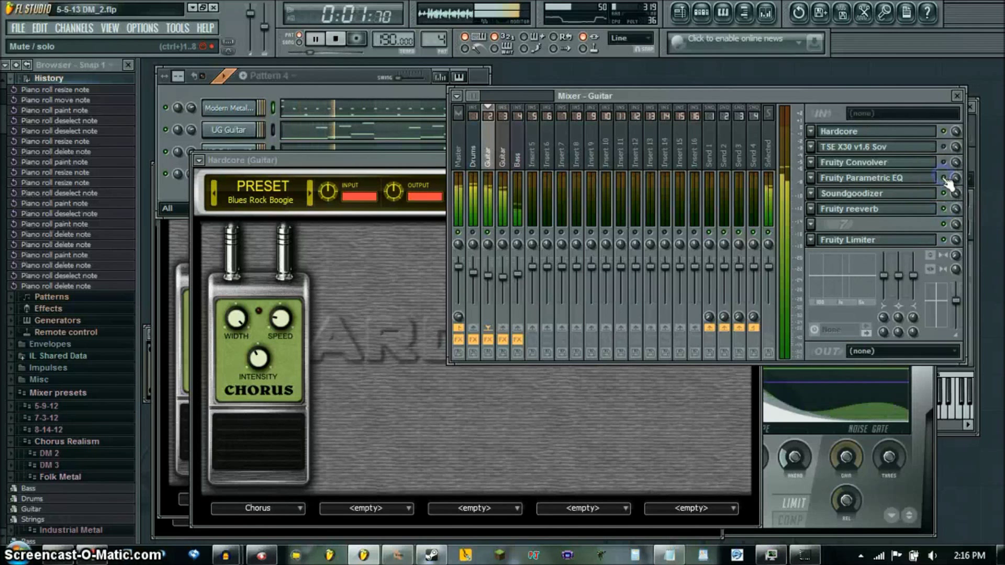
click(952, 152)
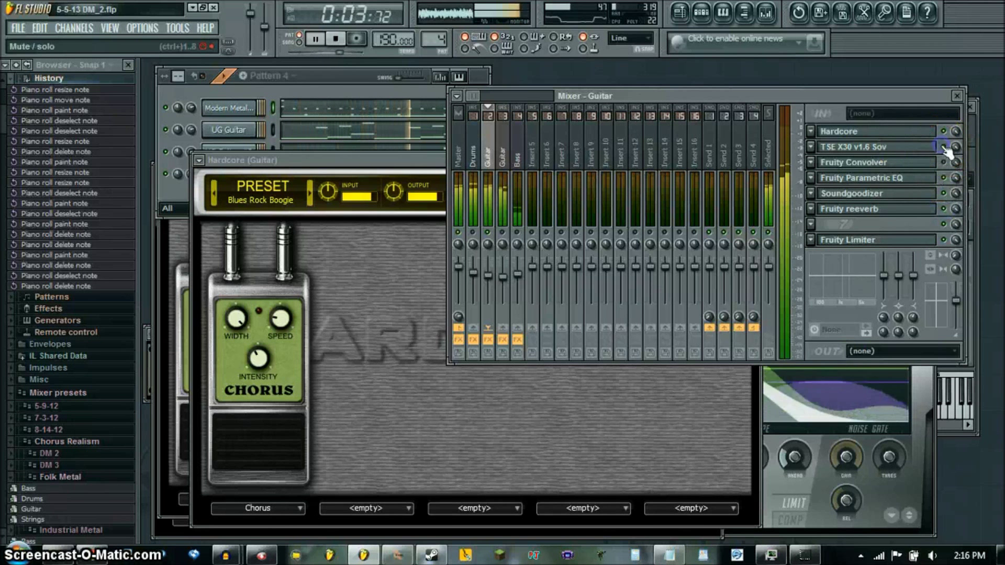
click(930, 165)
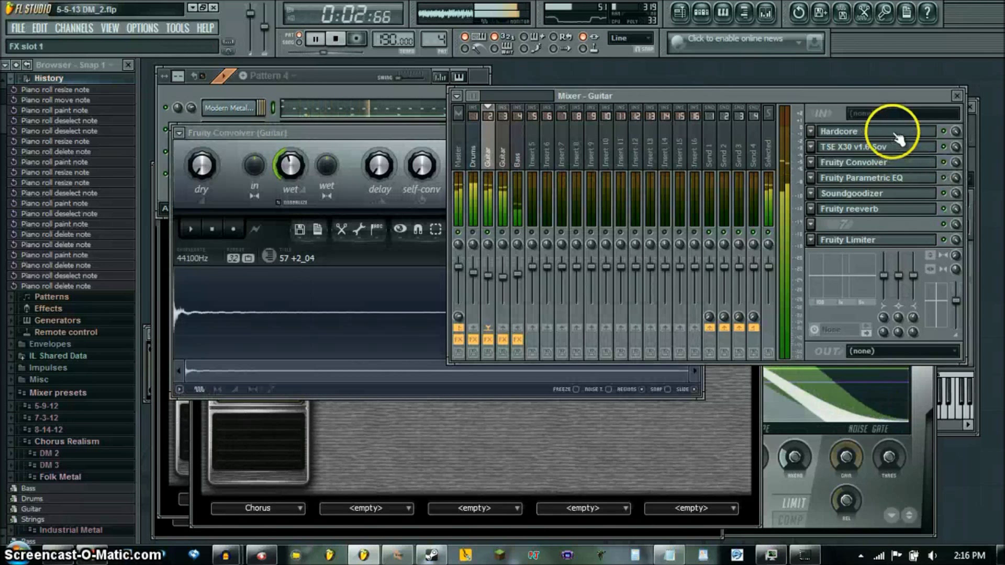
Step: Bring up the first Guitar track's Hardcore plugin and switch its Chorus pedal on
click(899, 138)
click(498, 309)
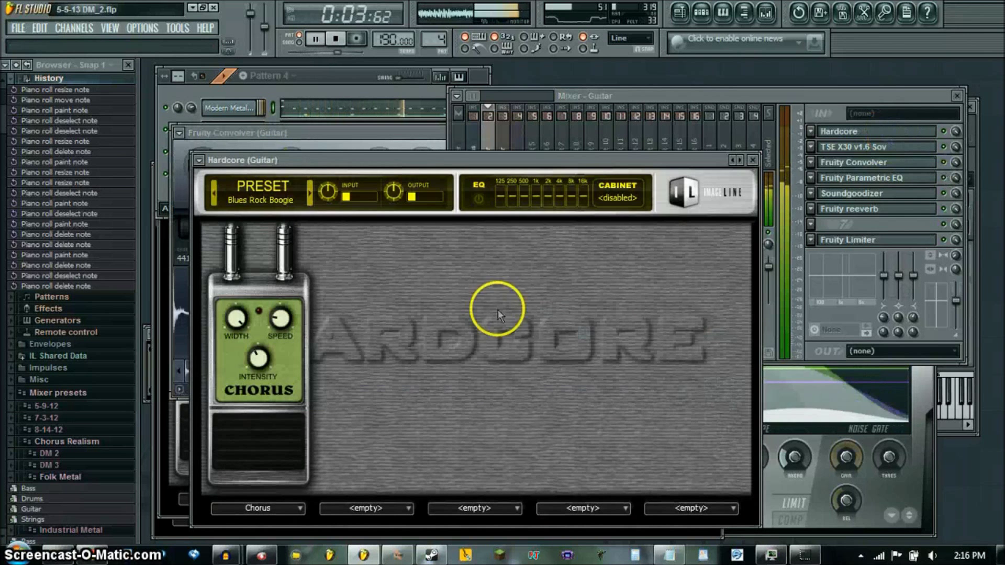
click(263, 445)
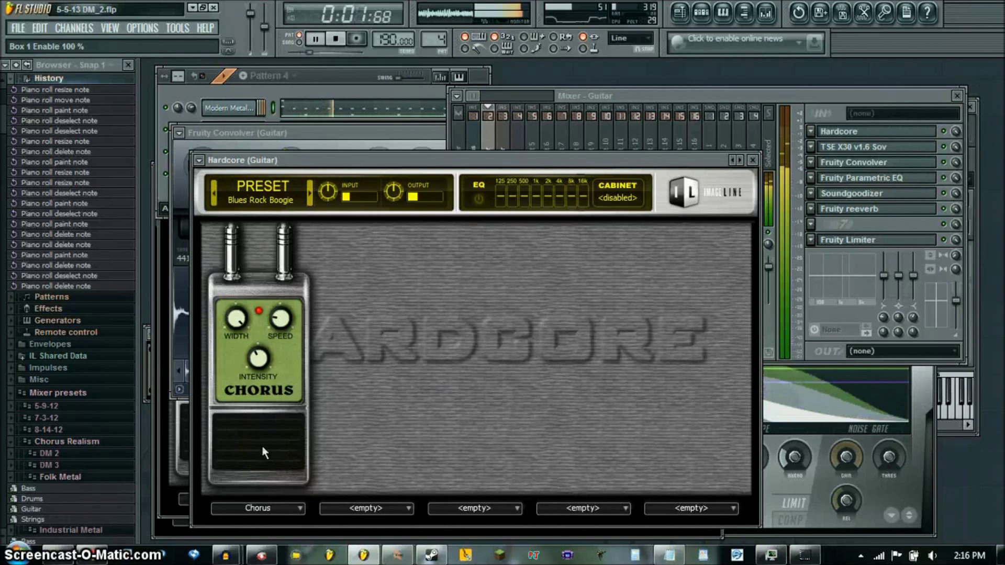
Step: Switch to Pattern 5, stop playback and open the UG Guitar channel's piano roll
click(336, 79)
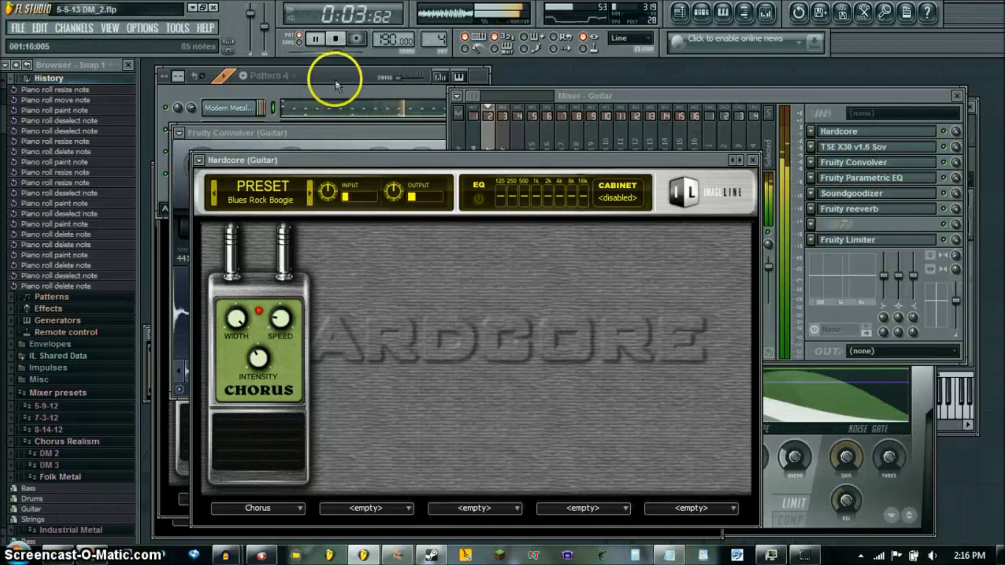
click(289, 113)
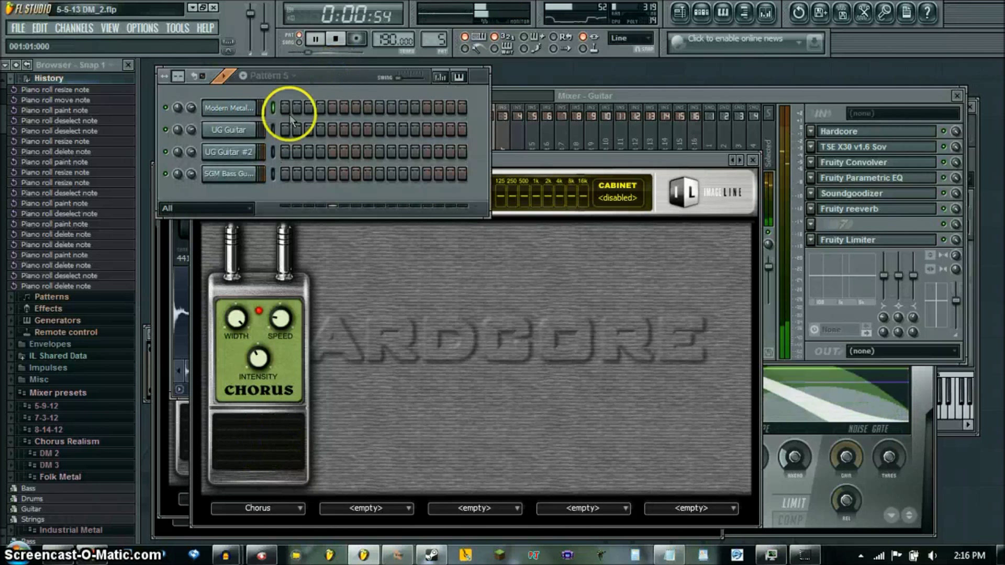
right_click(230, 105)
right_click(241, 134)
click(278, 130)
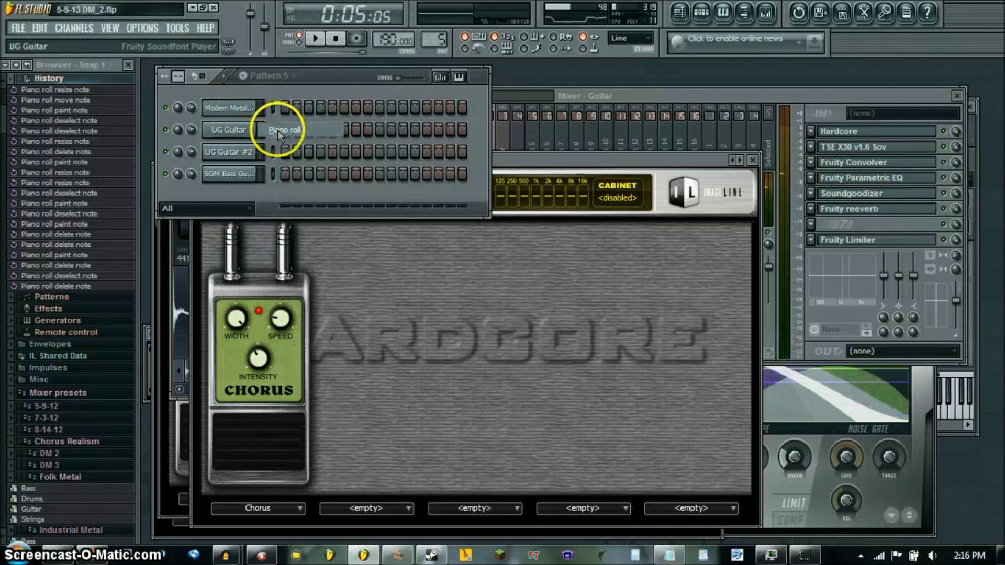
Step: Audition low keys in the UG Guitar piano roll and add a two-step E3 note at the start of bar 1
click(293, 247)
click(228, 338)
scroll(246, 338, down, 3)
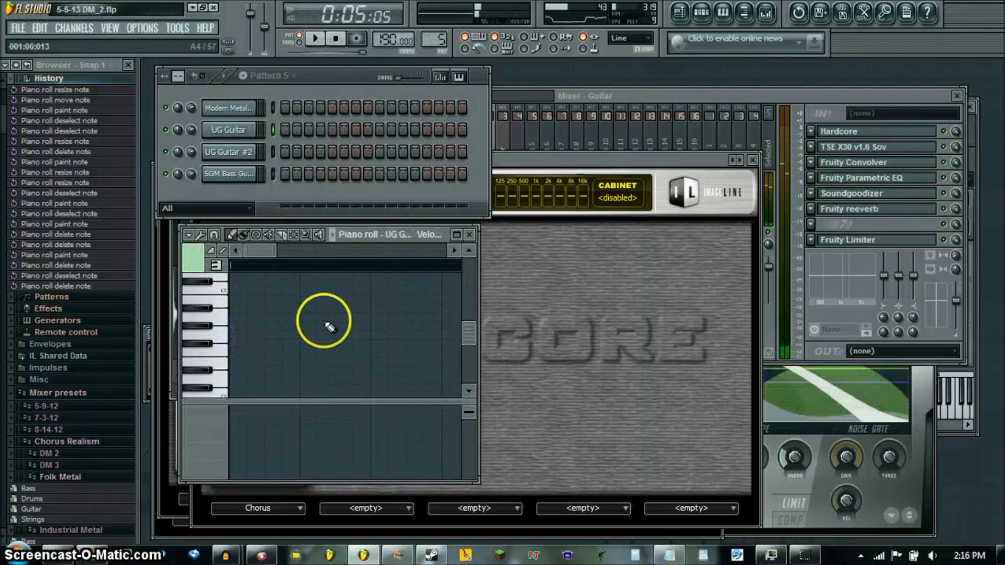
click(225, 344)
scroll(225, 351, down, 3)
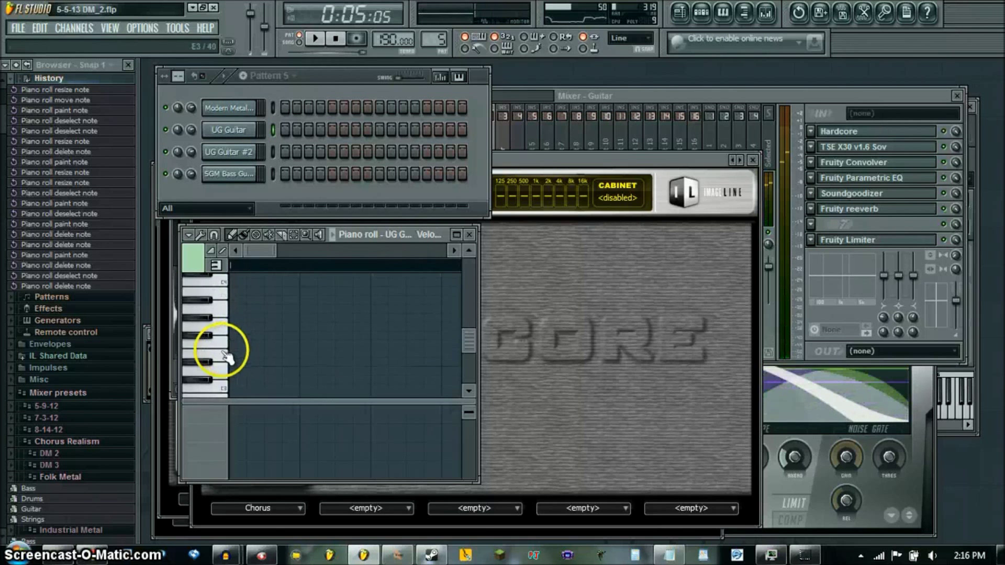
click(233, 353)
drag(244, 354, 261, 353)
Step: Set the E3 note's velocity to about 88% and adjust the height of the velocity pane in the maximized piano roll
drag(253, 402, 266, 327)
click(255, 359)
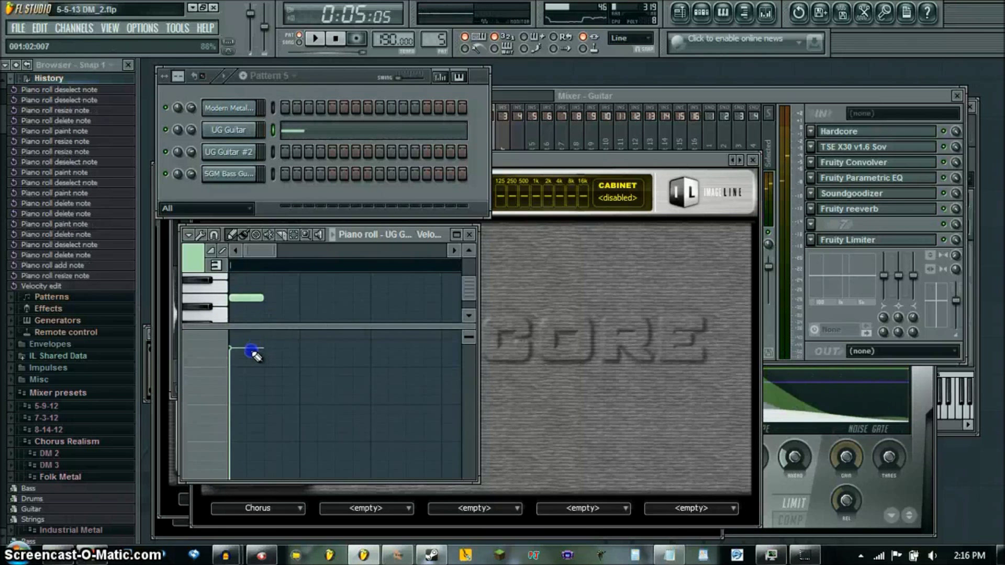
click(252, 352)
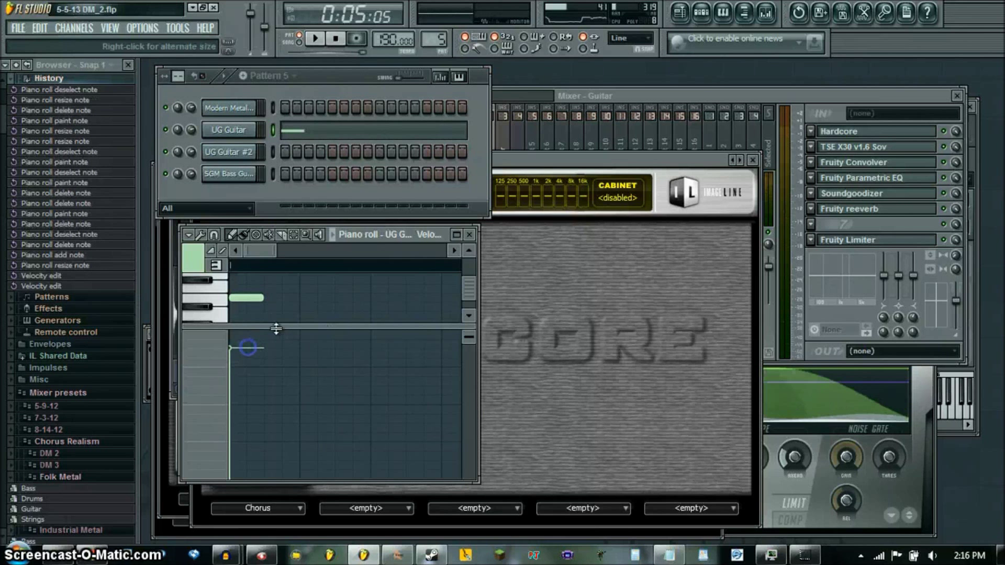
click(457, 235)
click(233, 257)
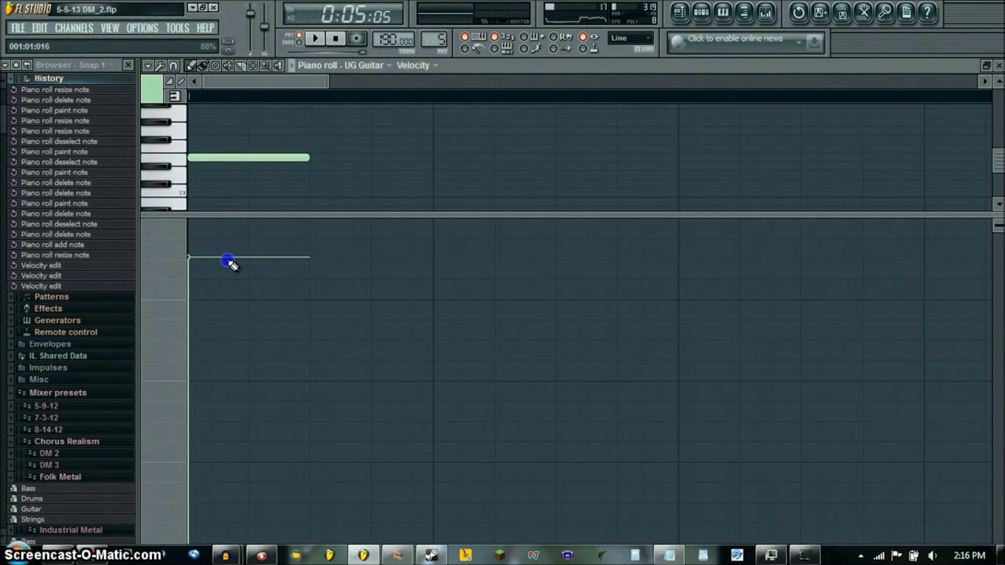
click(205, 260)
drag(321, 215, 291, 442)
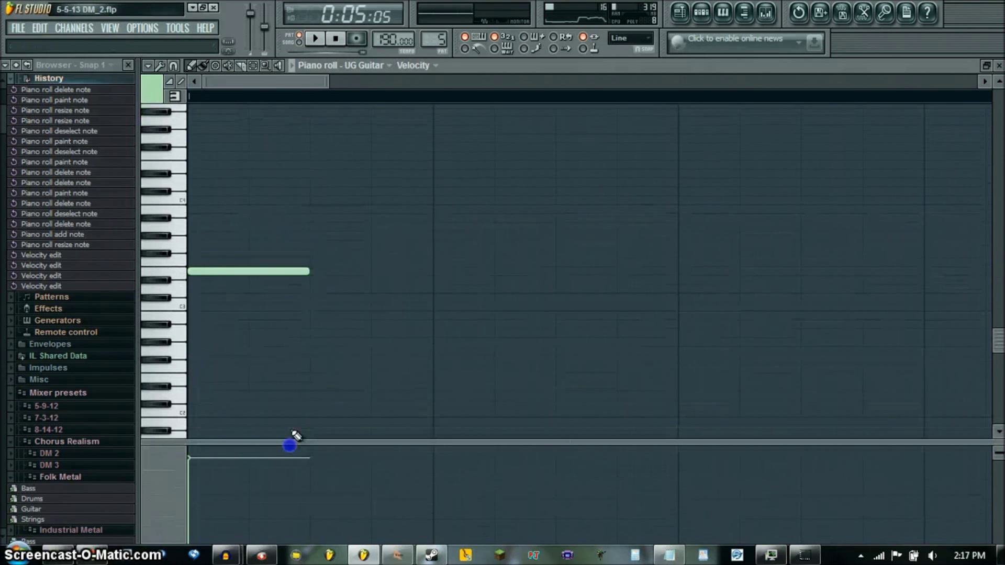
Step: Fill the rest of bar 1 with repeated two-step E3 notes, start playback and restore the piano roll's window size
scroll(227, 263, down, 2)
key(space)
key(space)
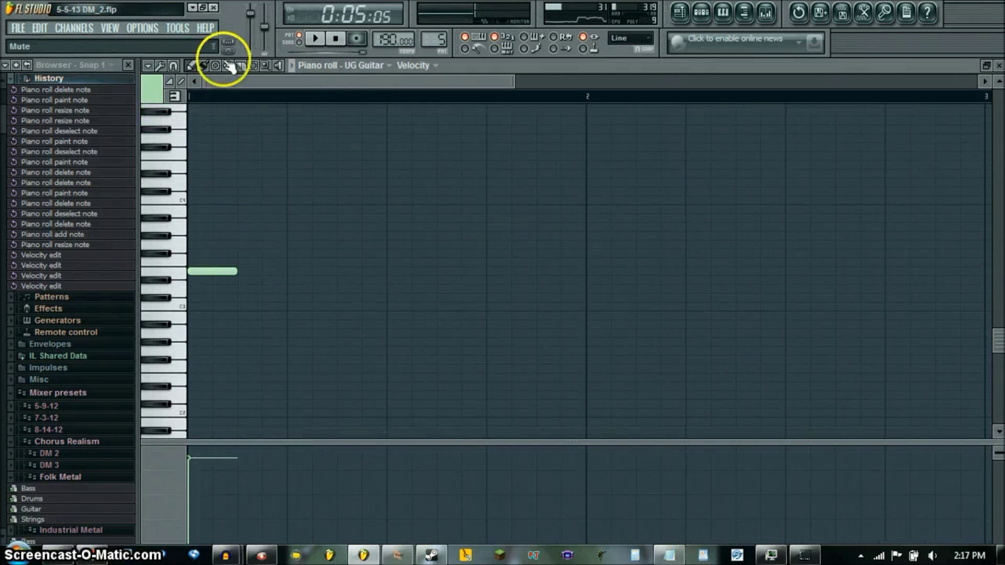
drag(255, 273, 576, 270)
key(space)
click(987, 66)
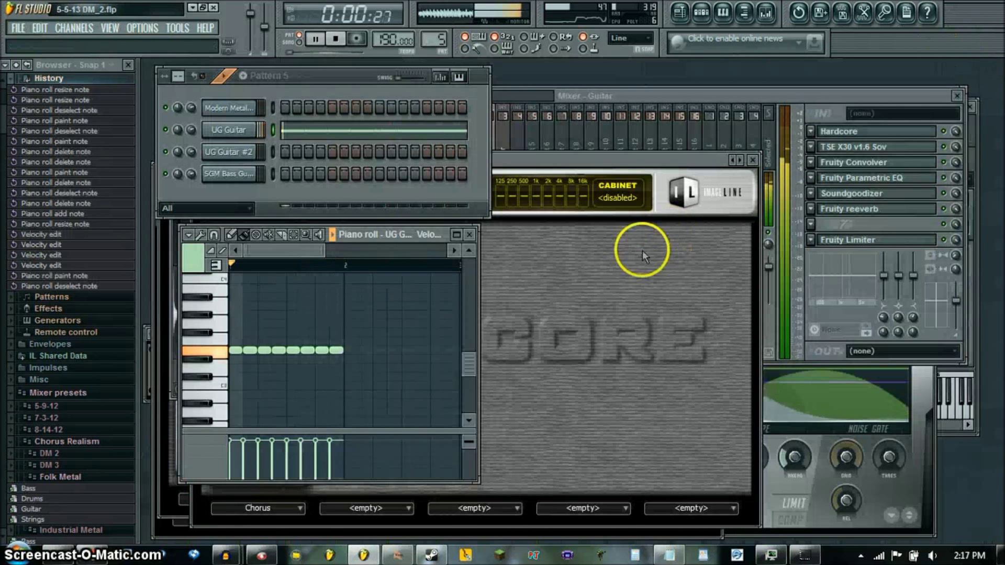
Step: Toggle the guitar Chorus pedal off and back on while the repeated E3 notes play
click(642, 251)
click(281, 435)
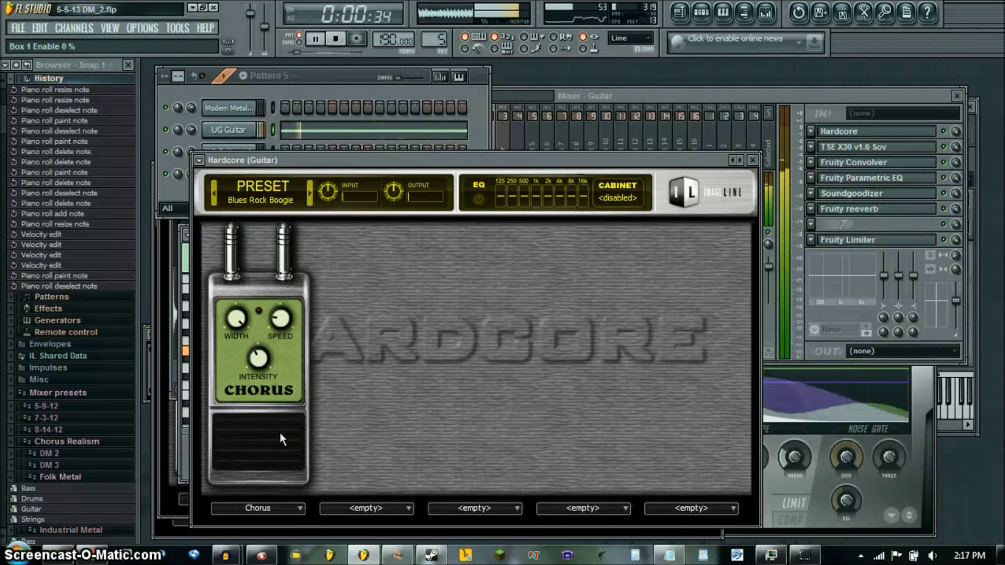
click(279, 434)
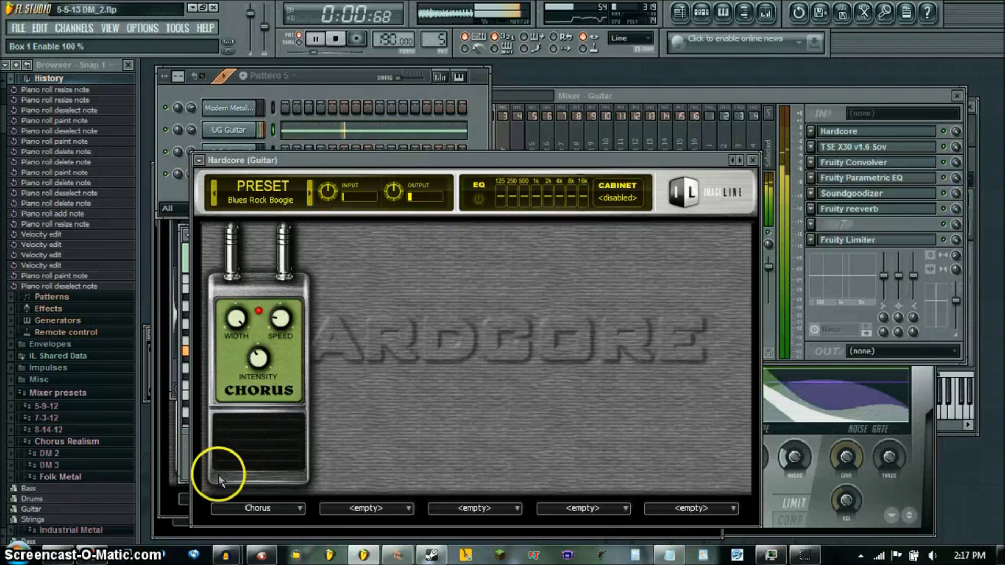
Step: Stop playback and delete all the two-step E3 notes from the UG Guitar piano roll
click(180, 476)
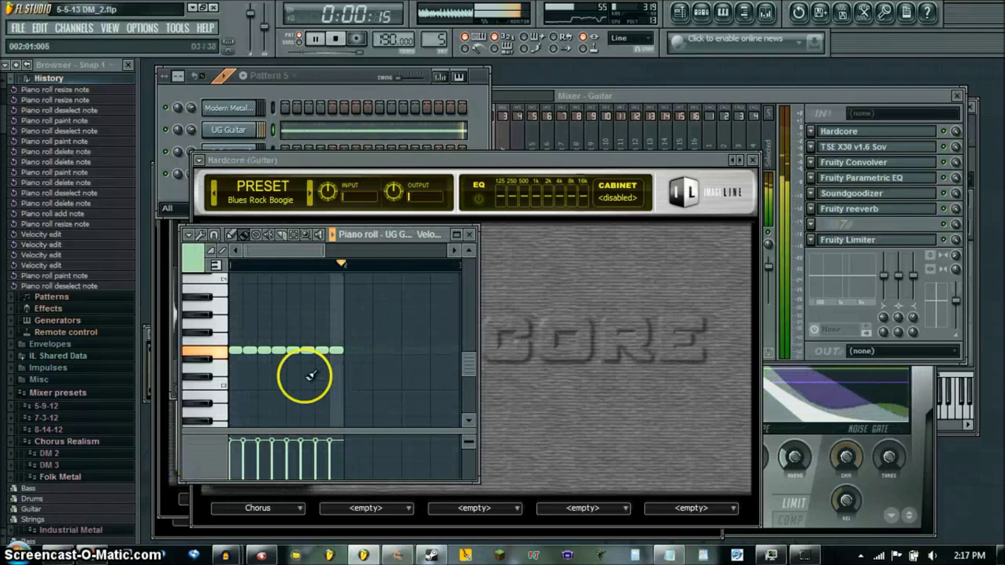
scroll(225, 385, up, 2)
key(space)
right_click(428, 353)
right_click(243, 354)
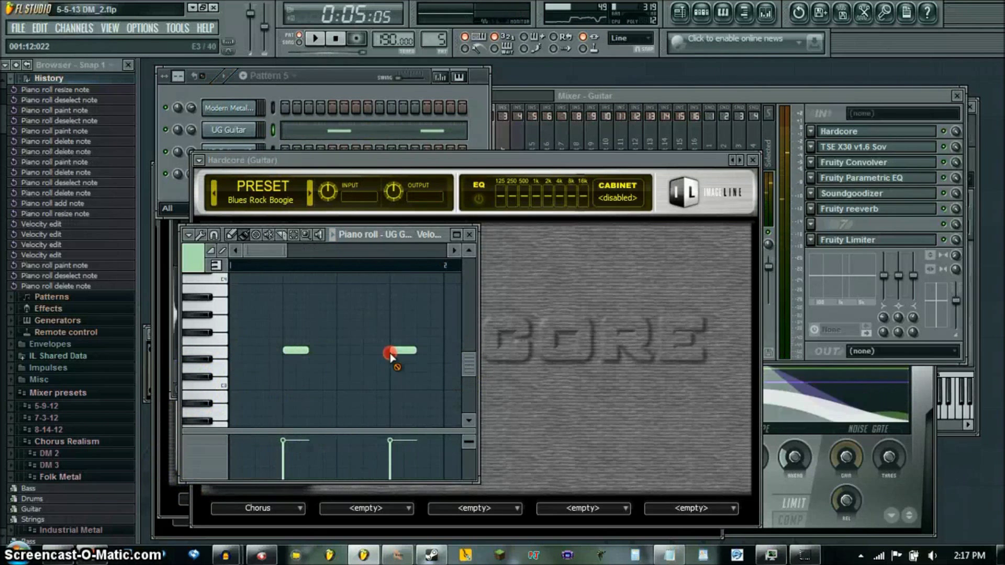
right_click(293, 352)
Step: Maximize the piano roll, add a one-step E3 note at the start of bar 1 and raise its velocity to maximum
click(453, 232)
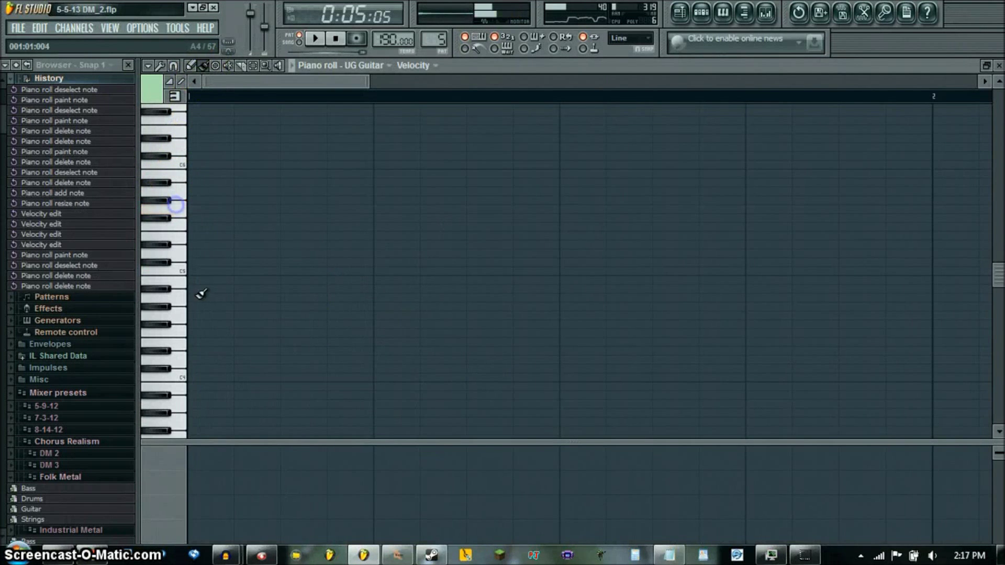
scroll(181, 343, down, 4)
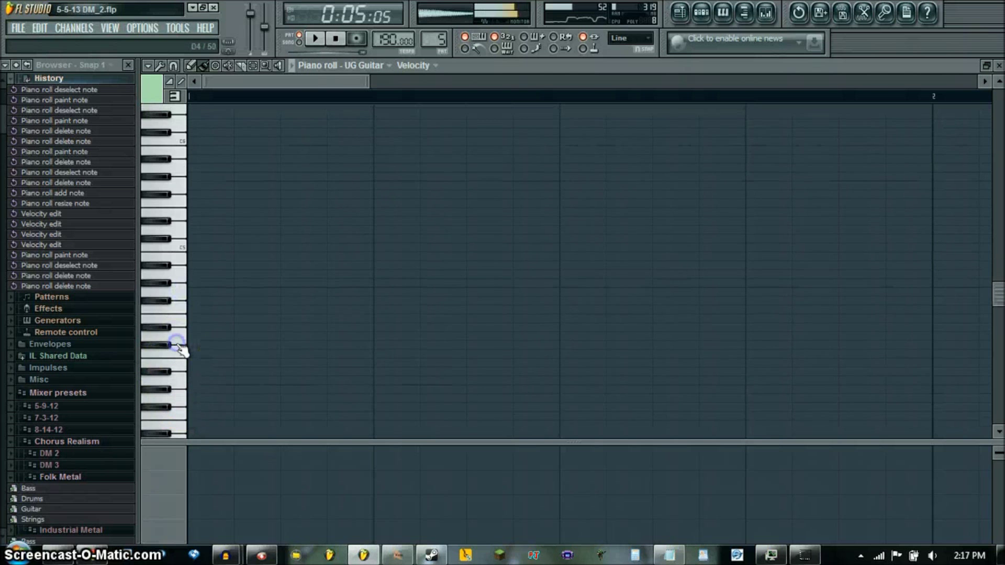
click(184, 343)
mouse_move(196, 342)
mouse_down()
mouse_move(302, 344)
mouse_move(234, 343)
mouse_up()
click(210, 450)
click(270, 301)
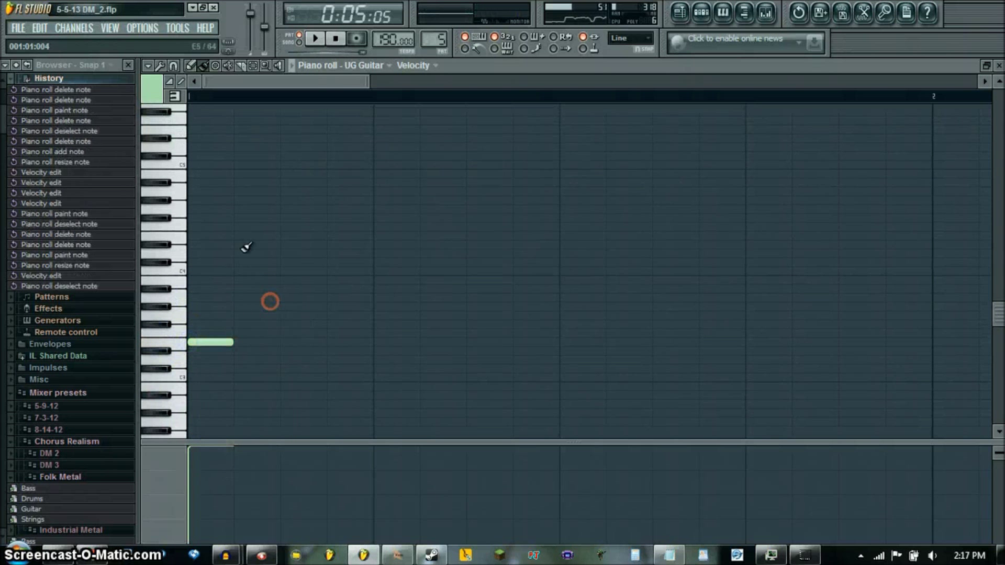
Step: Fill bar 1 with repeated one-step E3 notes, play them back briefly and adjust the first note's length
drag(249, 339, 881, 344)
key(space)
key(ctrl+d)
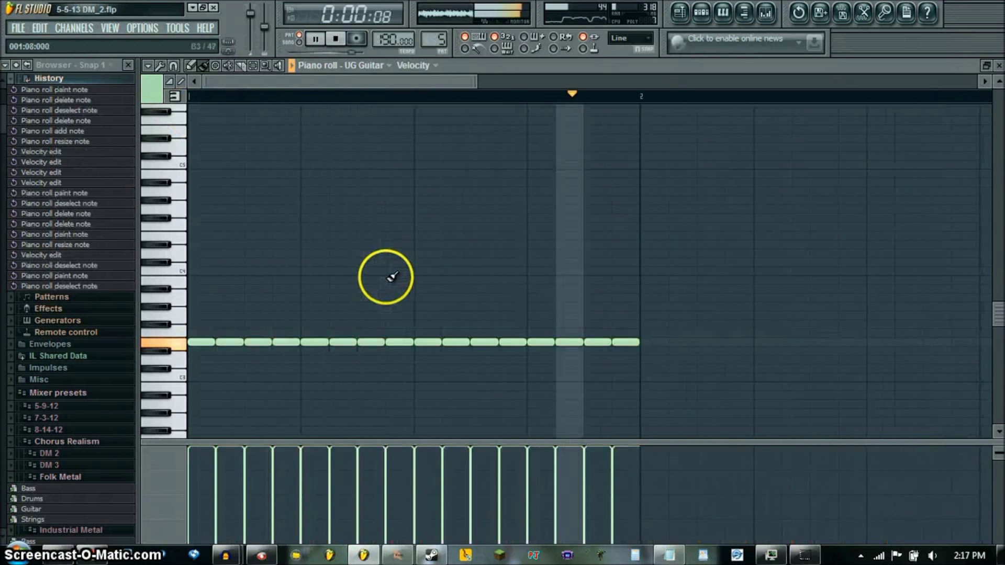
scroll(386, 276, down, 3)
scroll(386, 276, down, 3)
key(space)
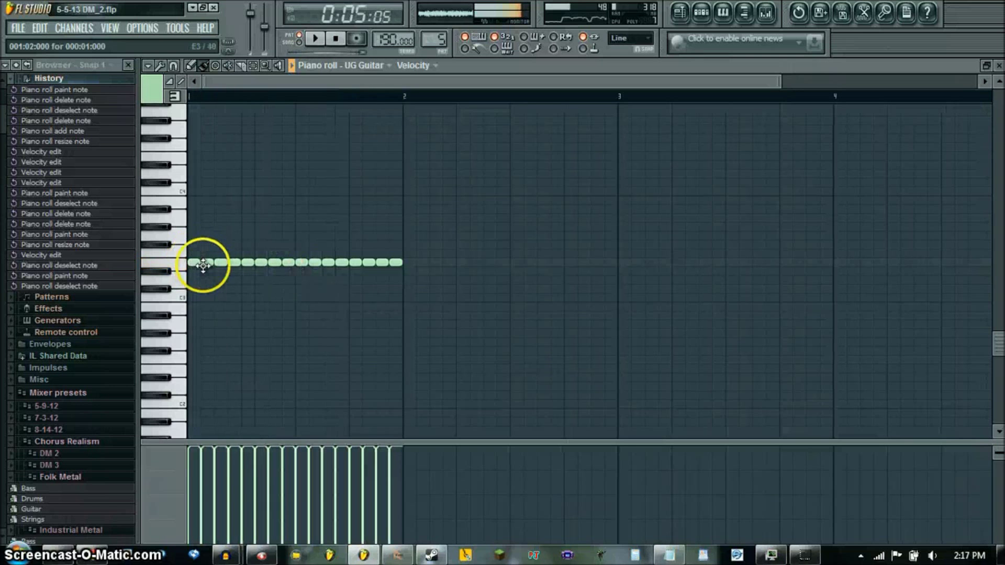
drag(201, 262, 198, 263)
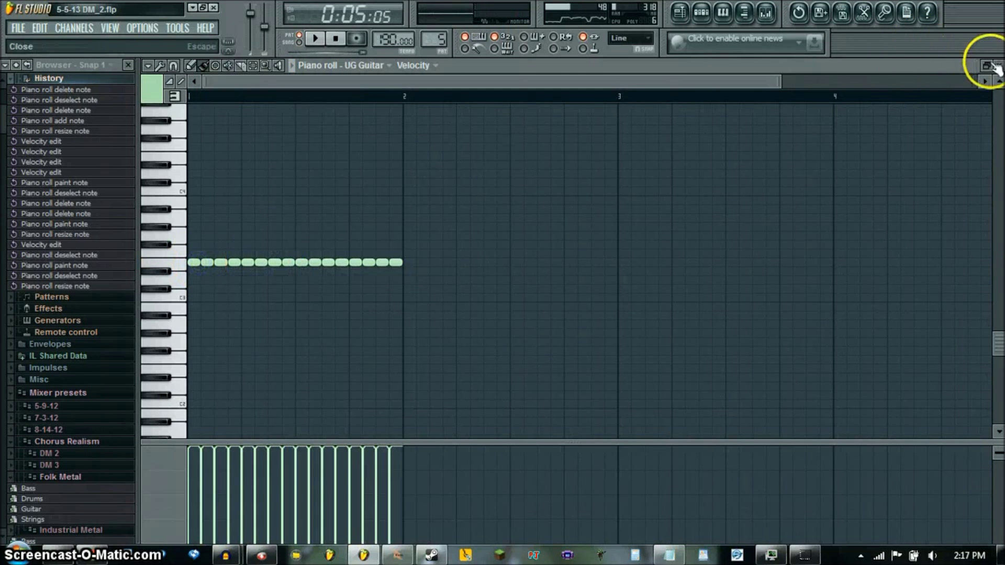
Step: Replay Pattern 5, move the Hardcore window clear of the piano roll and toggle its Chorus pedal to compare
click(996, 66)
key(space)
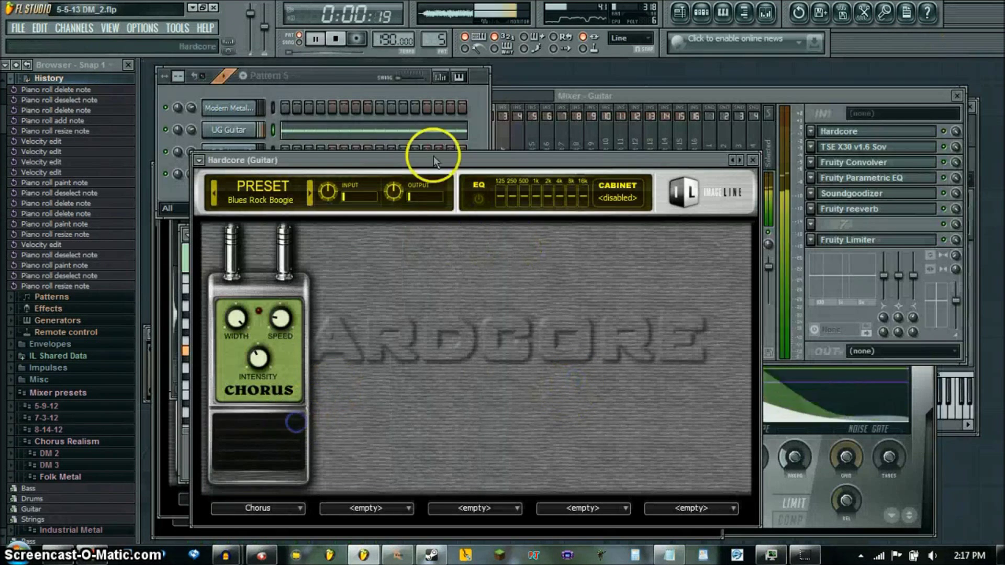
drag(434, 156, 643, 150)
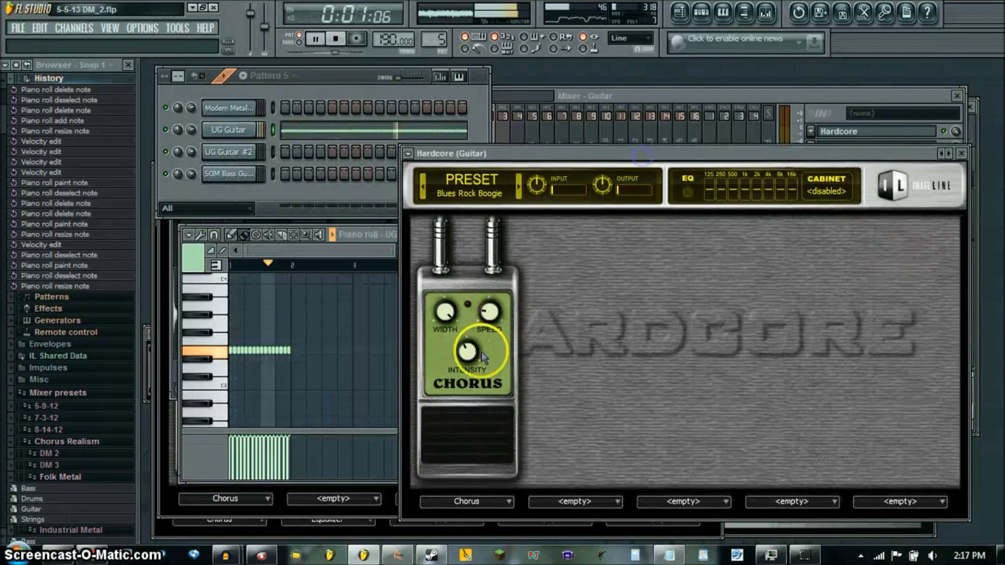
click(459, 434)
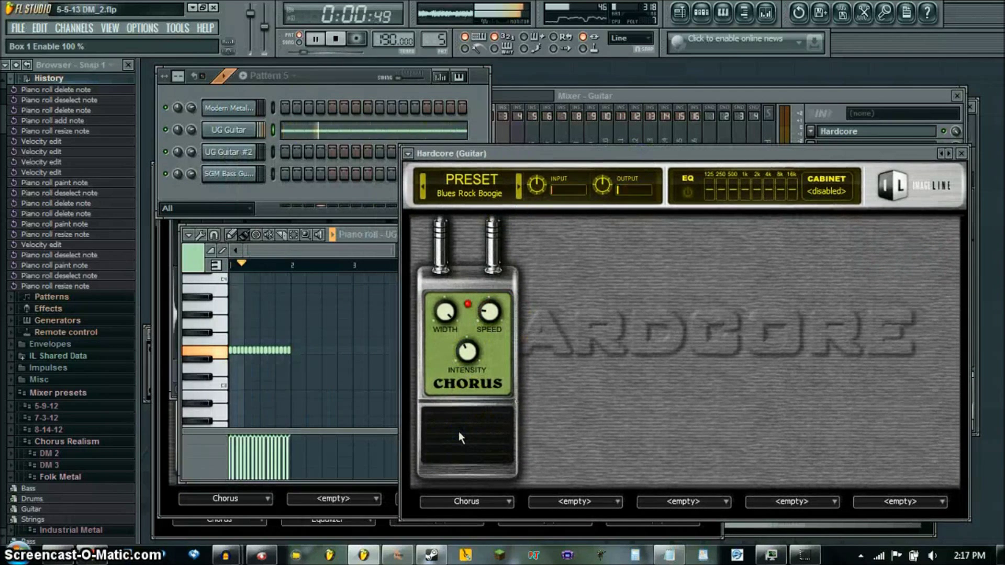
click(458, 432)
Step: Extend the first E3 note across bar 1 during playback and toggle the guitar Chorus pedal to compare
click(351, 249)
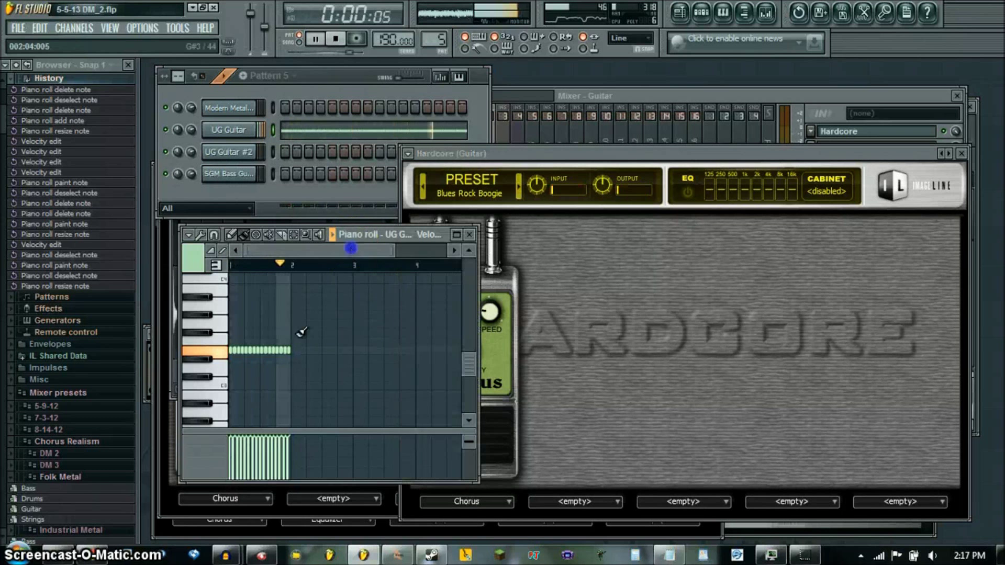
scroll(198, 386, up, 4)
drag(241, 351, 454, 348)
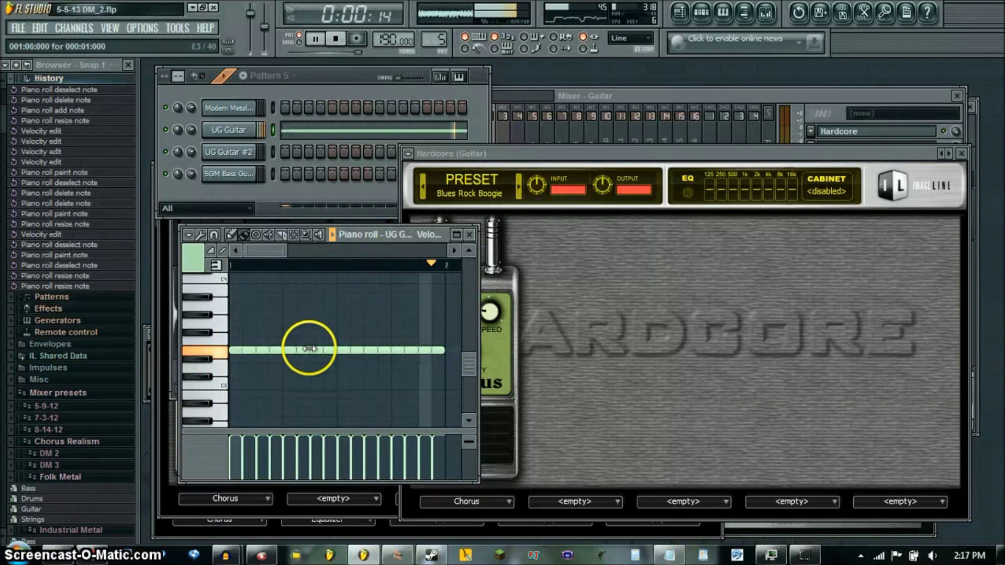
click(594, 371)
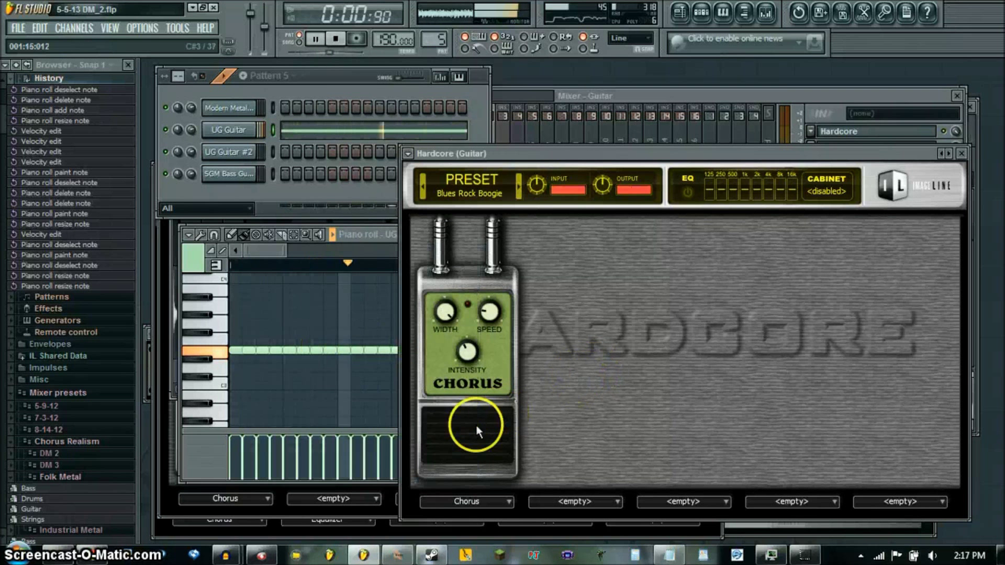
click(475, 425)
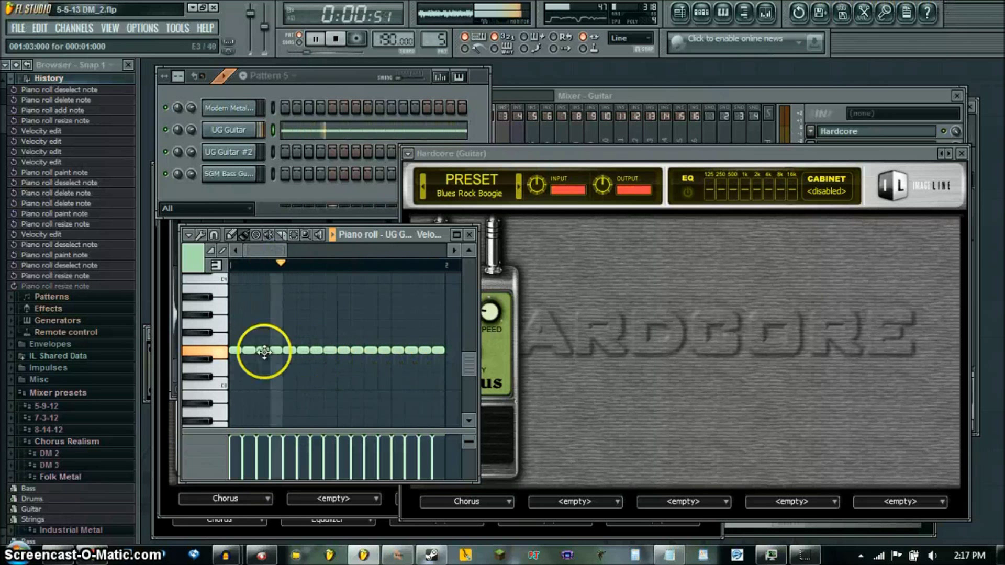
Step: Extend the first E3 note across bar 1 again, and delete all UG Guitar notes before closing the piano roll
click(238, 352)
drag(238, 352, 389, 350)
scroll(370, 348, down, 1)
key(ctrl+a)
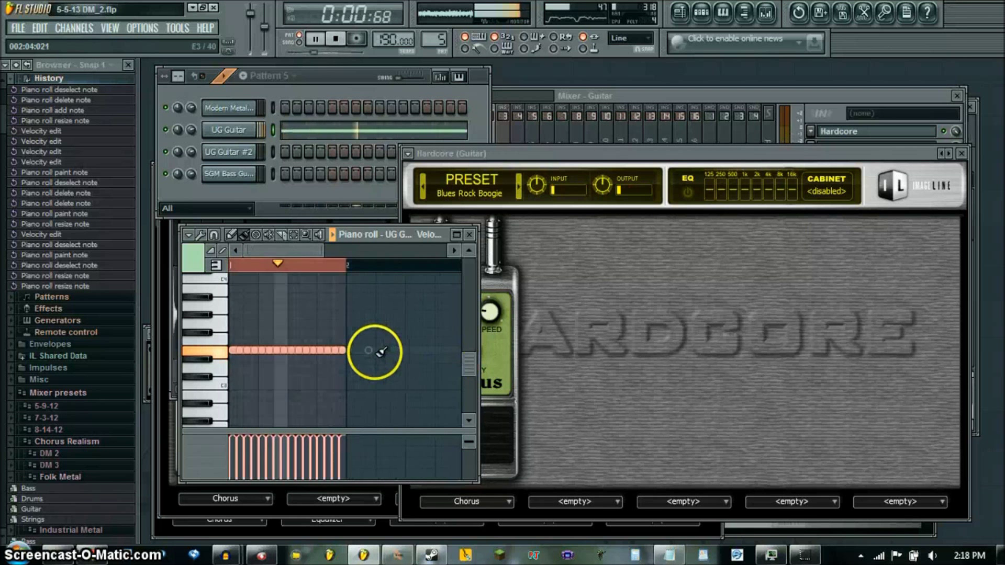
key(Delete)
click(469, 235)
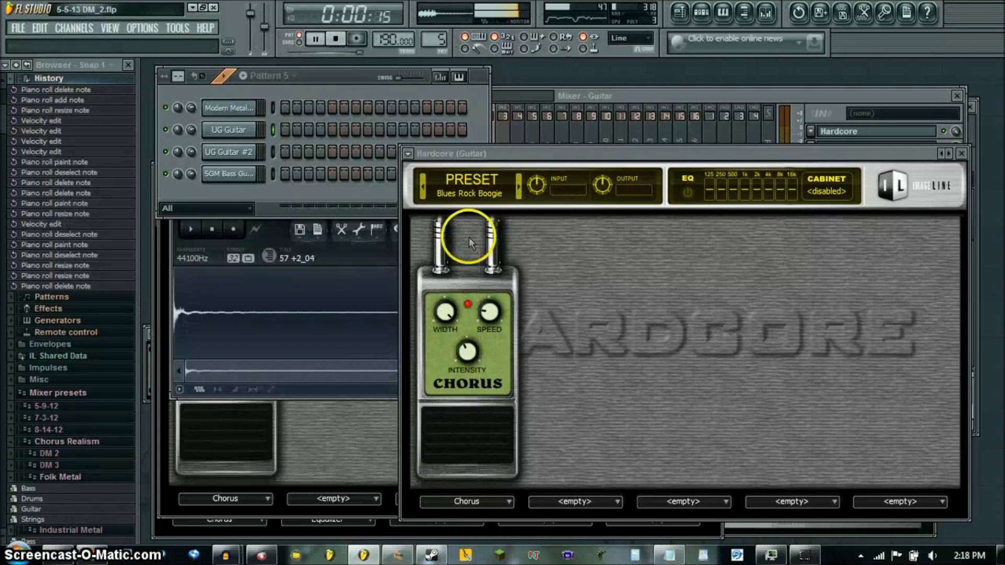
Step: Switch from Pattern 5 to Pattern 4, start playback and select the second Guitar track in the mixer
click(630, 97)
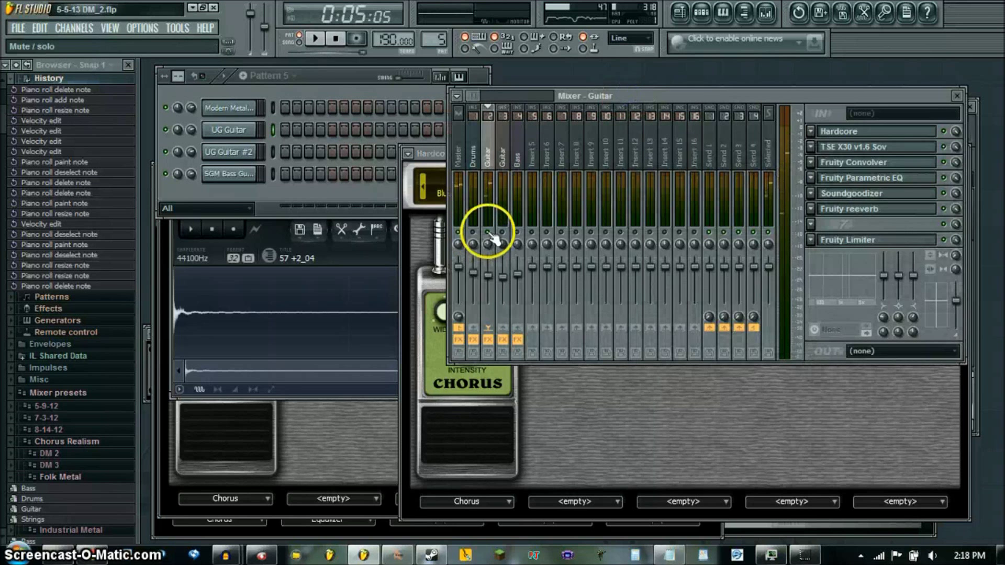
click(345, 73)
key(Left)
key(space)
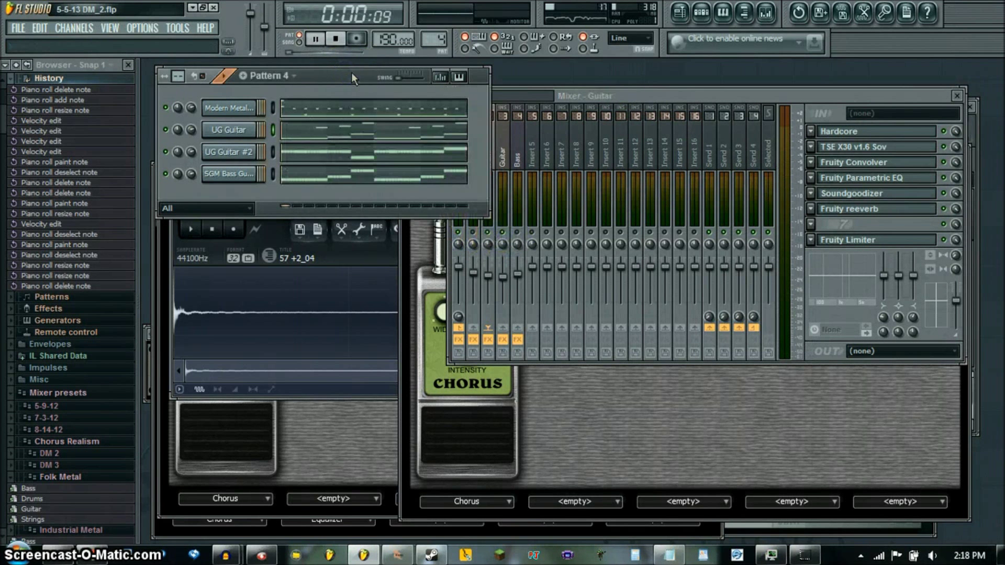
click(500, 157)
right_click(501, 232)
click(503, 156)
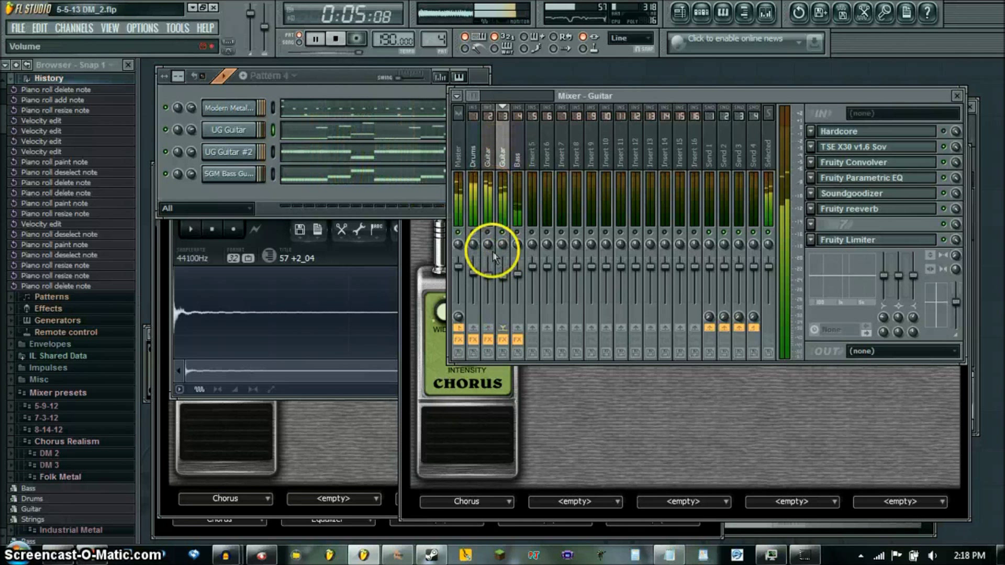
Step: Open the second Guitar track's Hardcore effect during playback, and return to the first Guitar mixer track
click(941, 130)
click(891, 135)
click(895, 134)
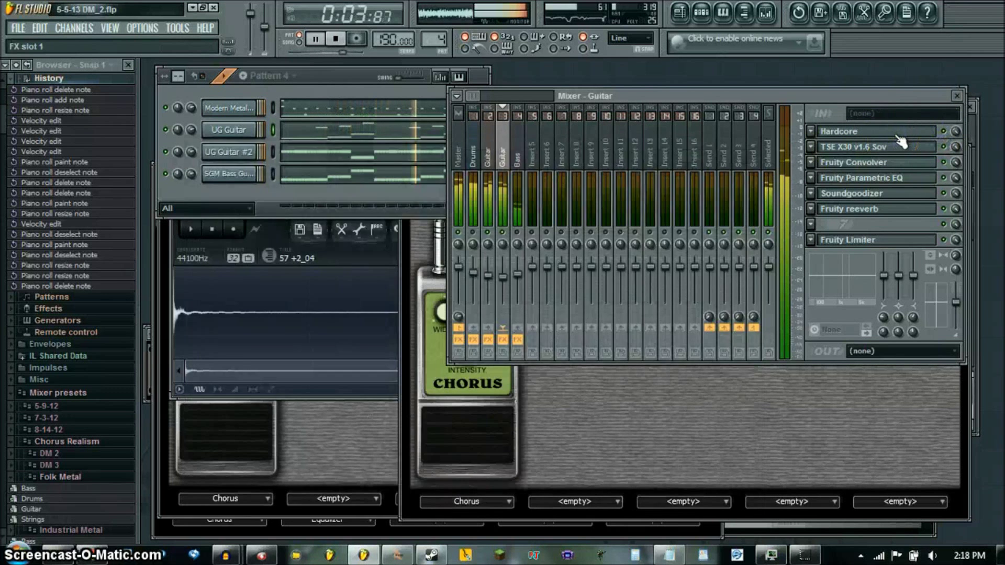
click(895, 134)
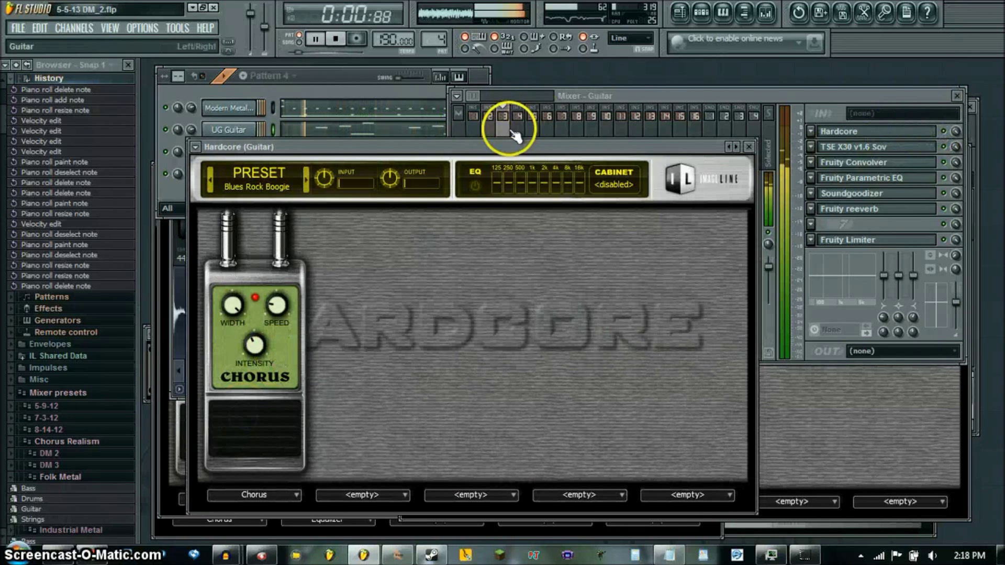
click(489, 134)
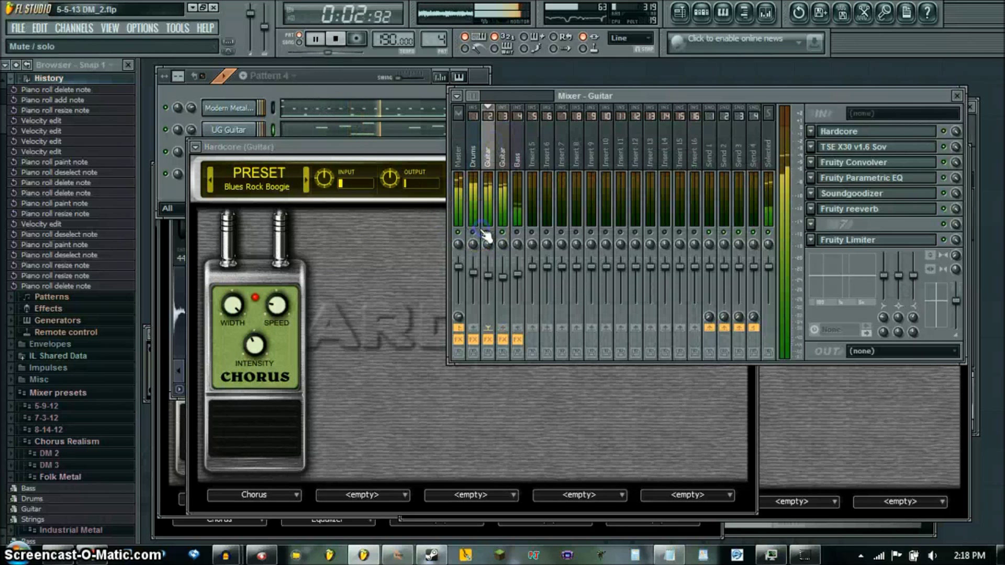
Step: Open the Bass track's Hardcore effect and switch on its Equalizer and Chorus pedals
click(459, 154)
click(515, 153)
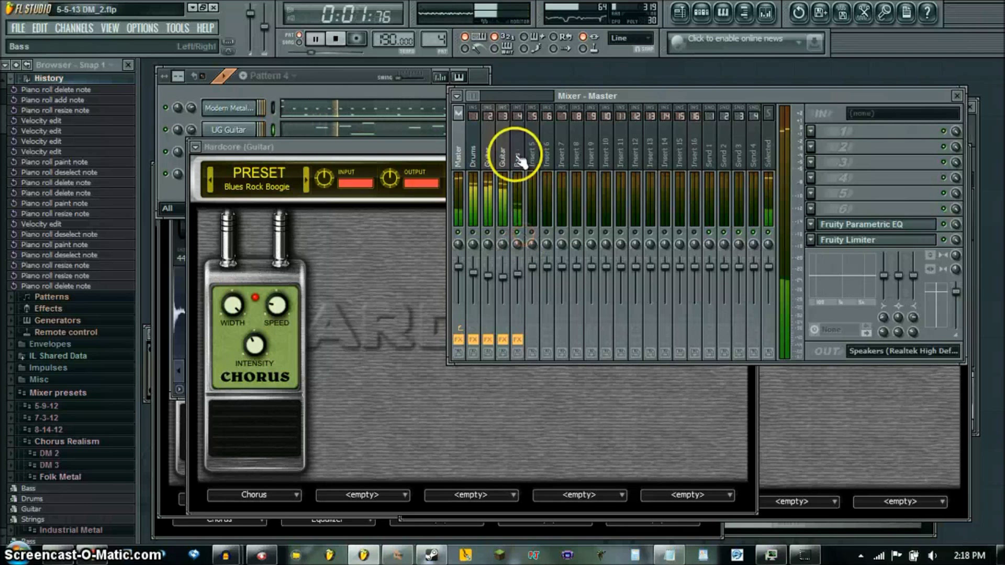
click(888, 133)
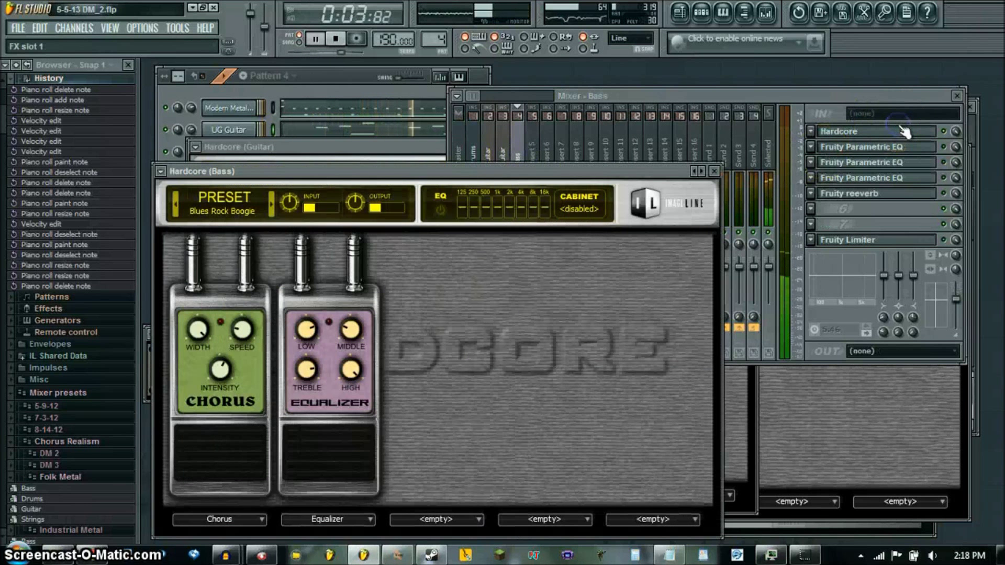
click(343, 464)
click(218, 445)
Step: Open the Bass track's three Fruity Parametric EQ effects and enable them during playback
click(927, 147)
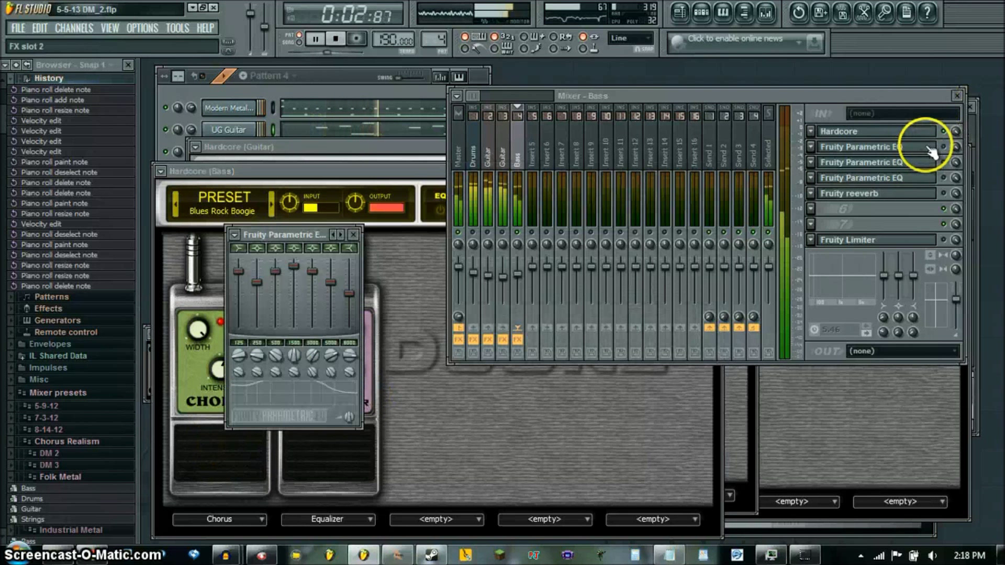
click(931, 151)
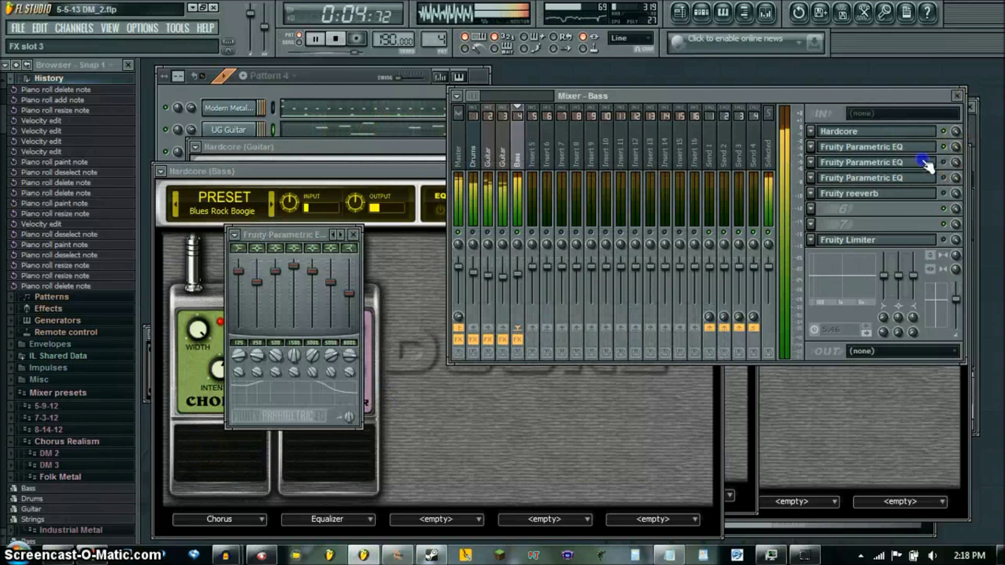
click(927, 163)
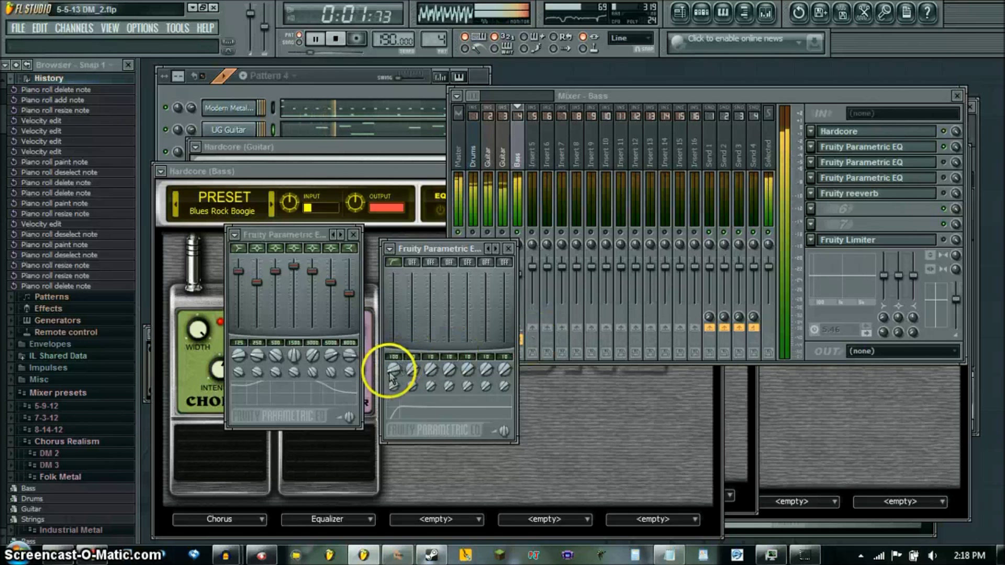
click(949, 167)
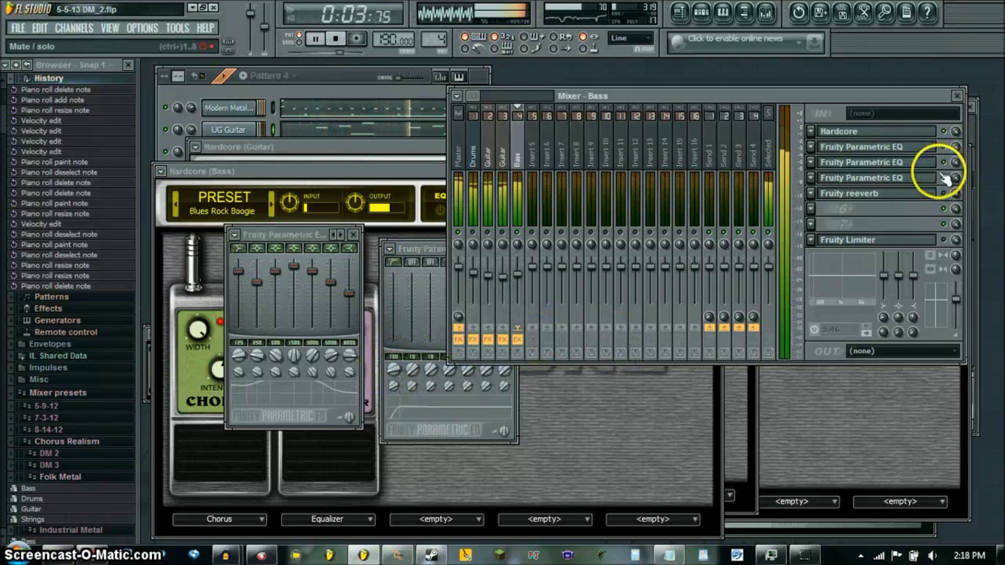
click(923, 179)
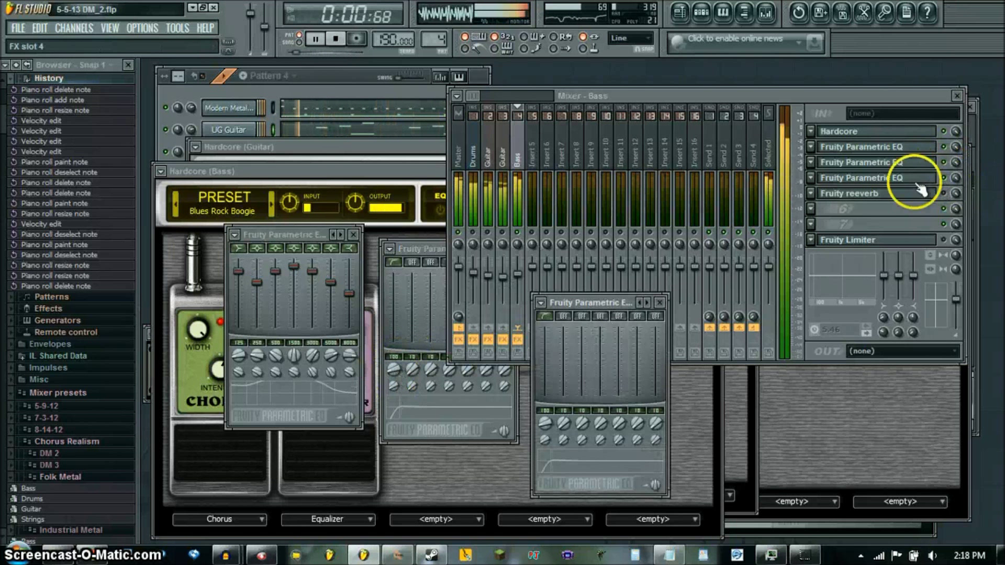
Step: Open and enable the Fruity reeverb and Fruity Limiter effects on the Bass track
click(921, 193)
click(943, 194)
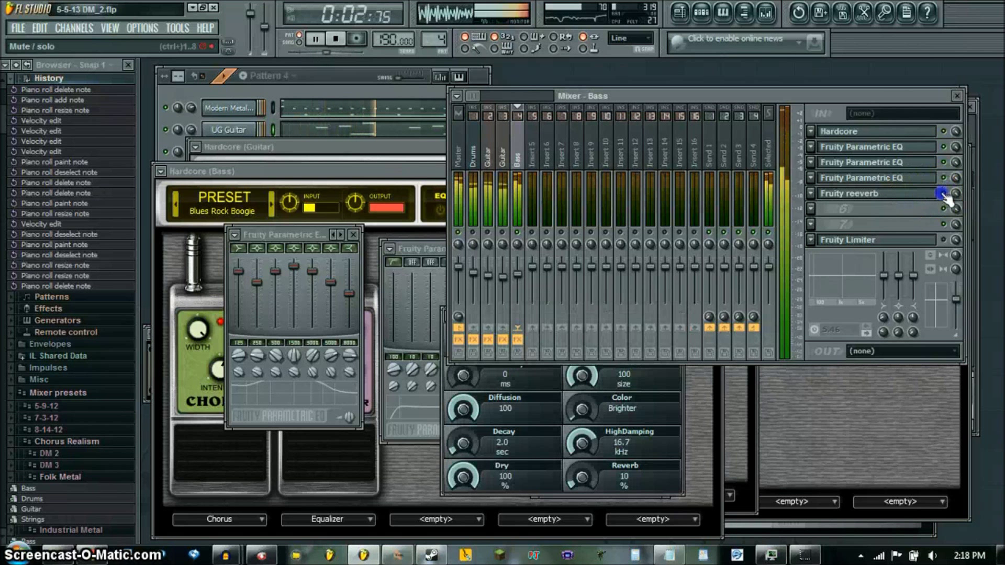
click(904, 241)
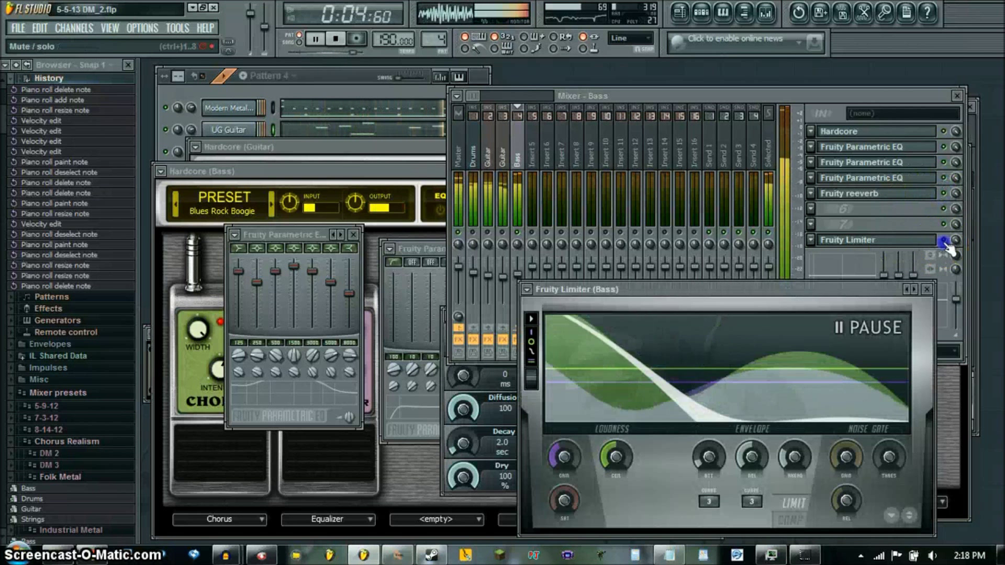
click(945, 241)
Step: Compare the Drums, Guitar and Bass tracks by toggling their mutes with Master selected, and bring Pattern 4's channels to the front
click(489, 234)
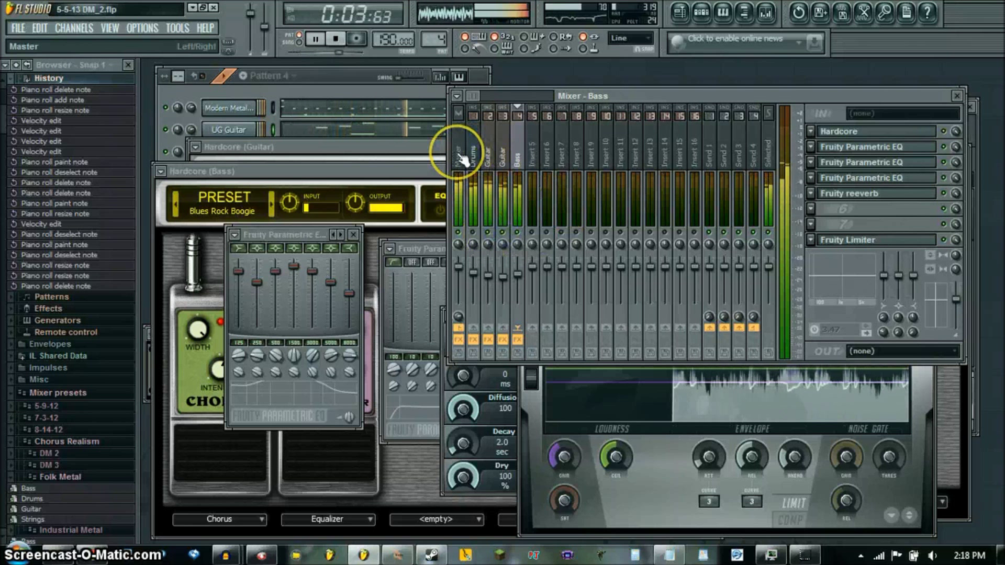
click(473, 233)
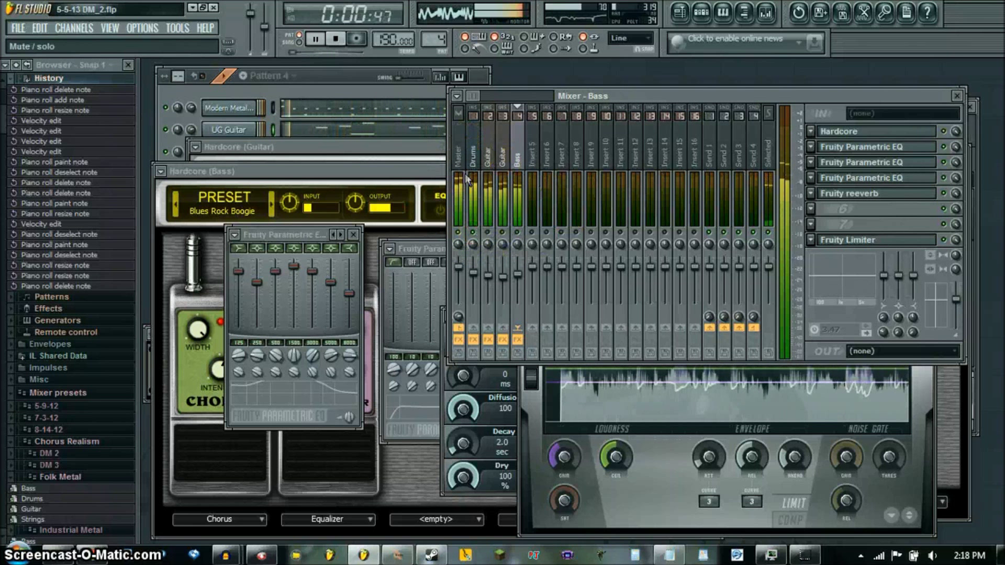
click(460, 157)
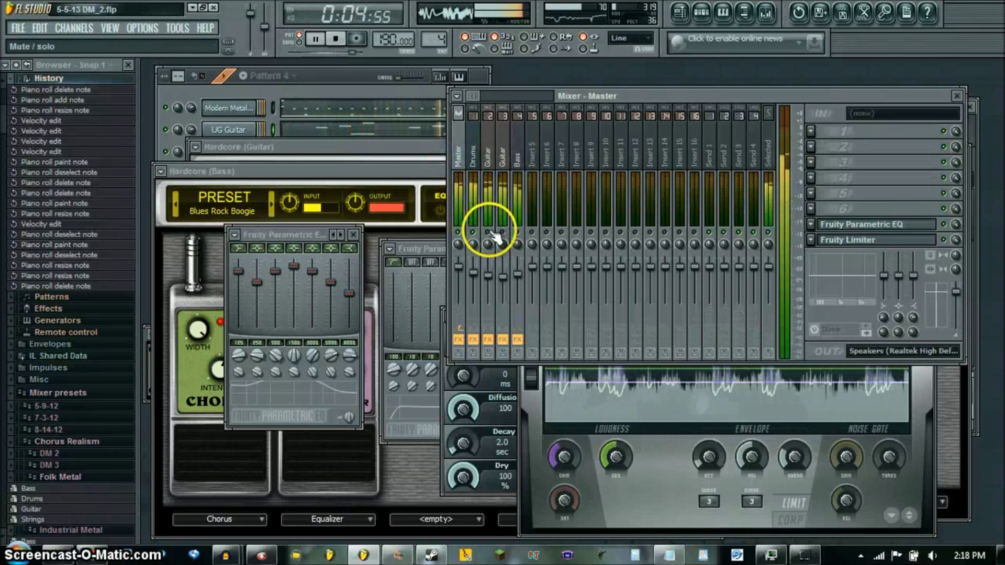
click(517, 233)
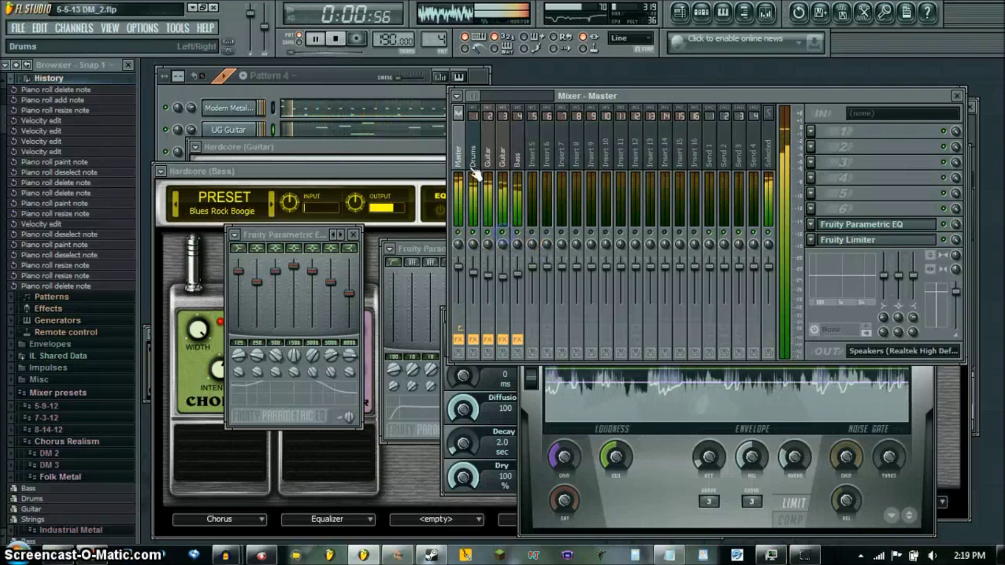
click(349, 76)
click(528, 152)
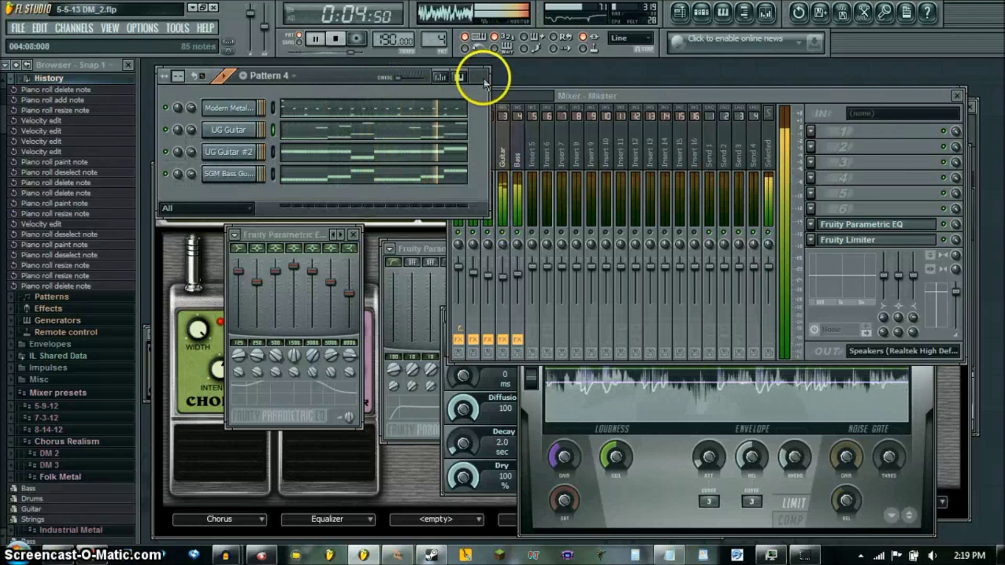